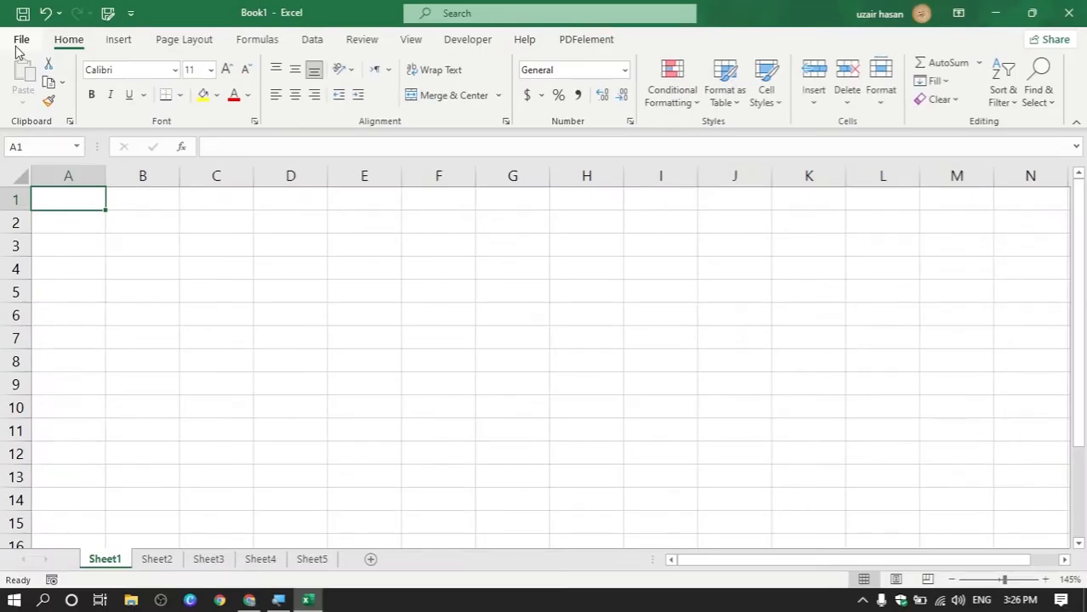
Step: Hide the Developer tab from the ribbon through the Customize Ribbon options
{"action": "left_click", "coordinate": [18, 44]}
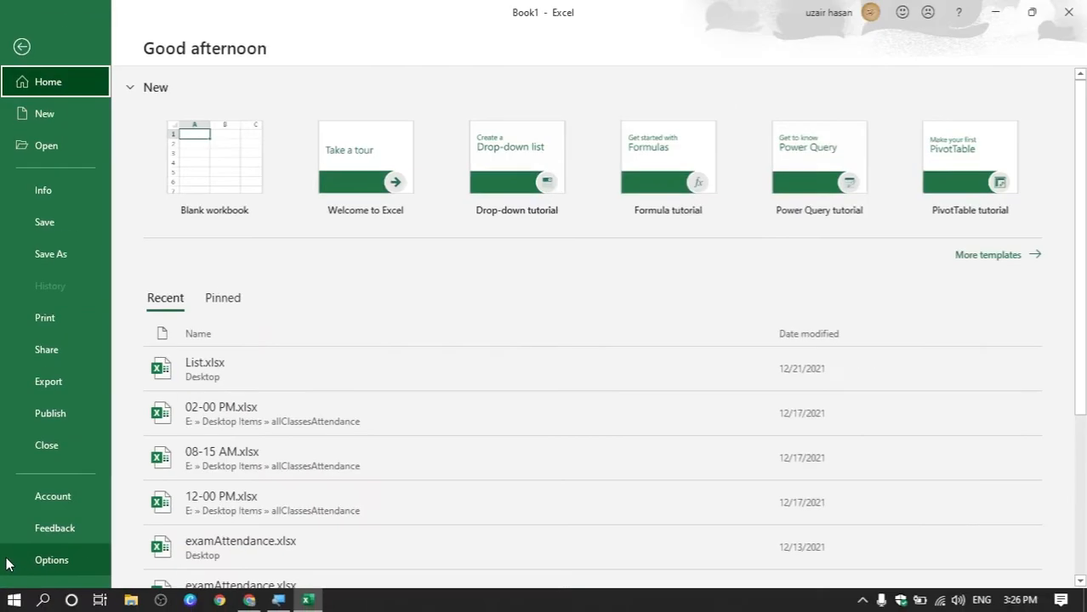
{"action": "left_click", "coordinate": [8, 564]}
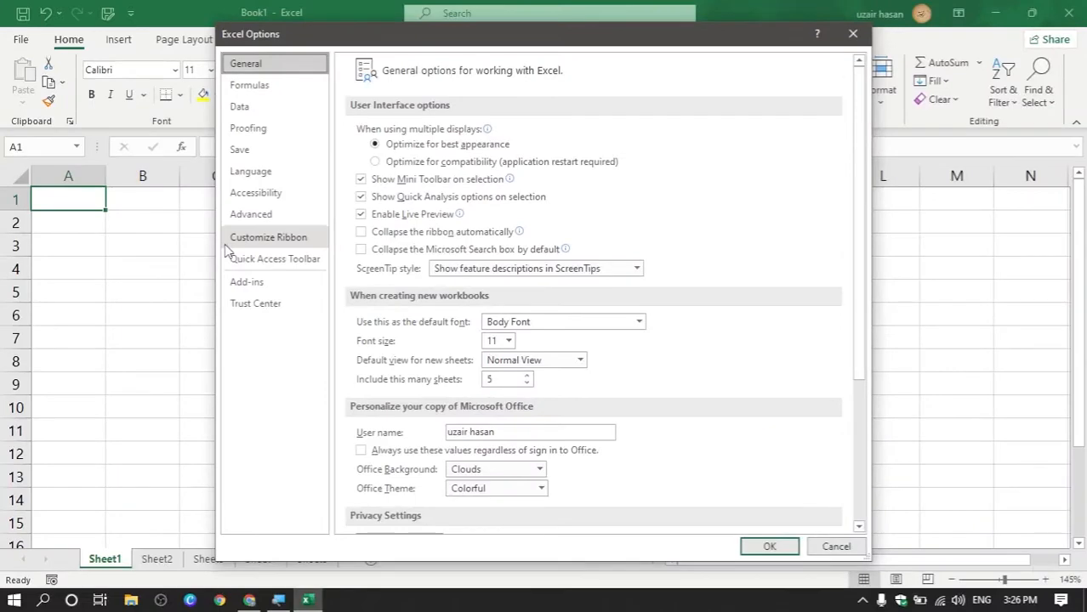
{"action": "left_click", "coordinate": [227, 244]}
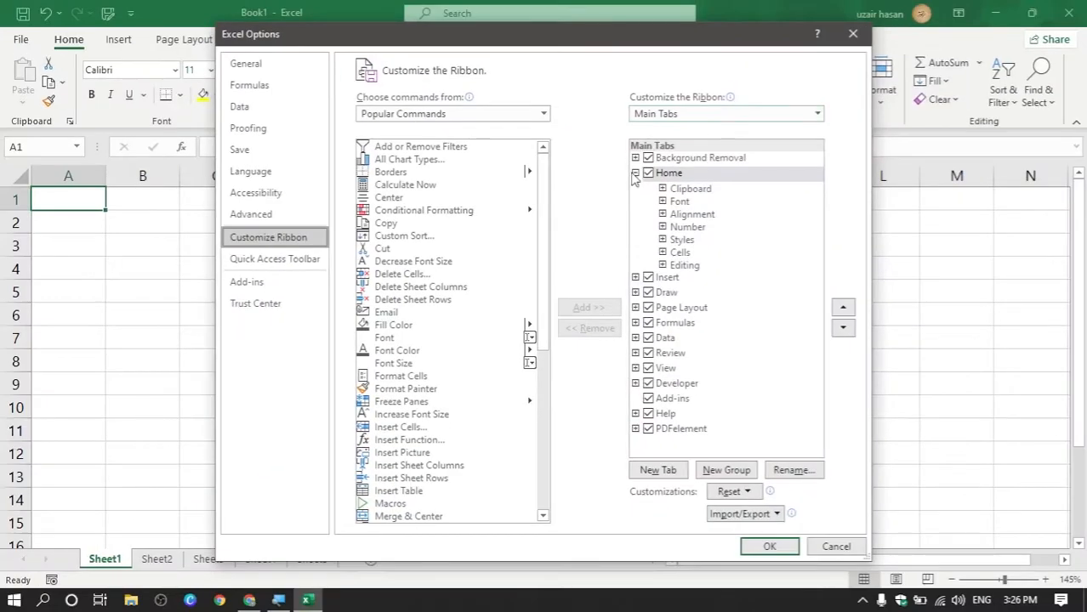
{"action": "left_click", "coordinate": [456, 274]}
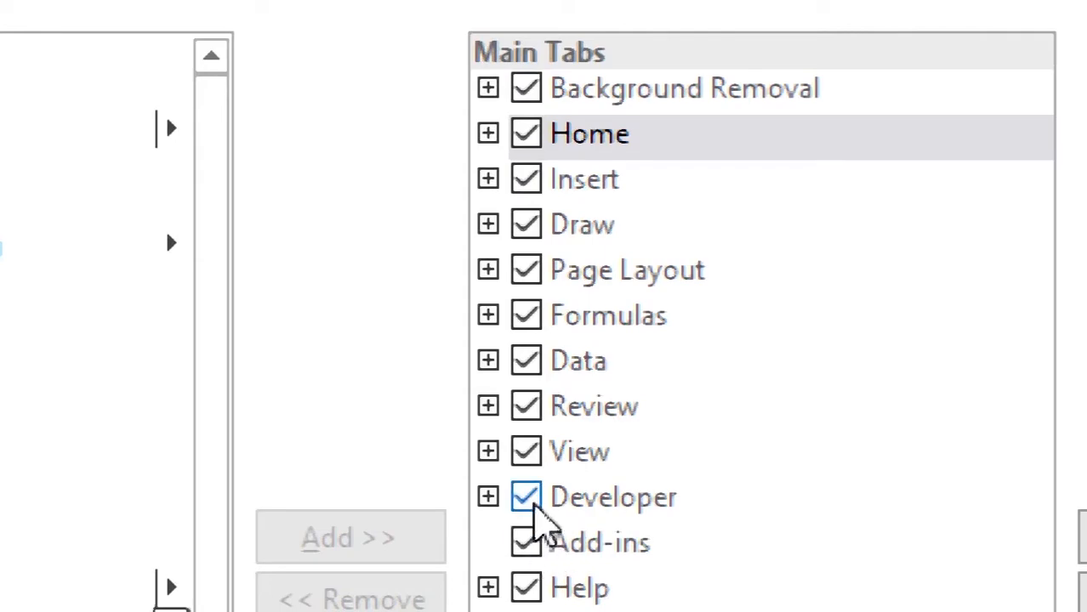
{"action": "left_click", "coordinate": [526, 498]}
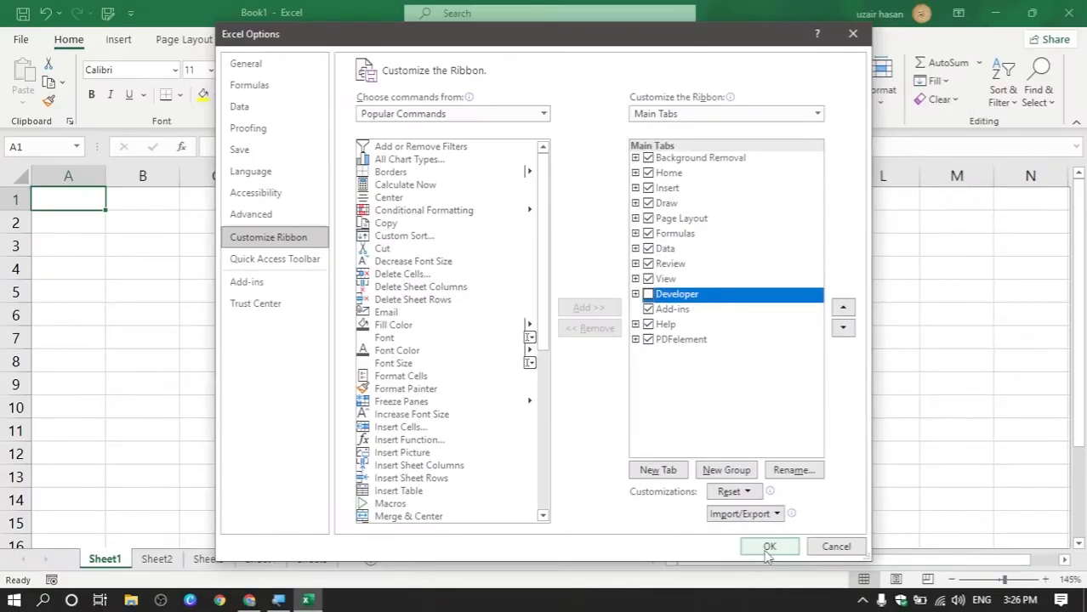
{"action": "left_click", "coordinate": [768, 547]}
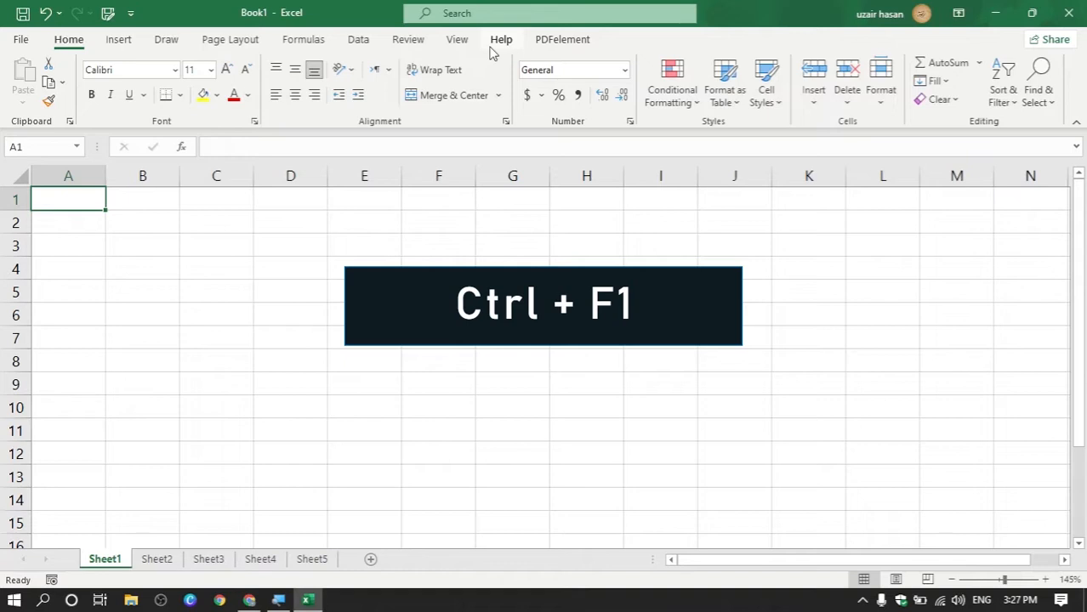
Step: Collapse the ribbon to its tab names and expand it again
{"action": "key", "text": "ctrl+F1"}
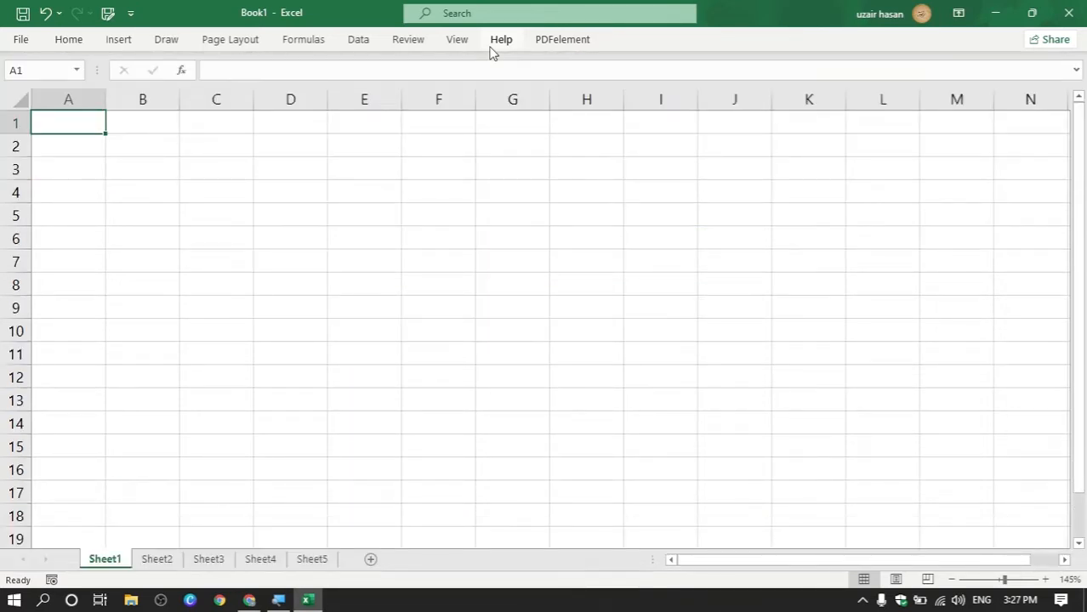
{"action": "key", "text": "ctrl+F1"}
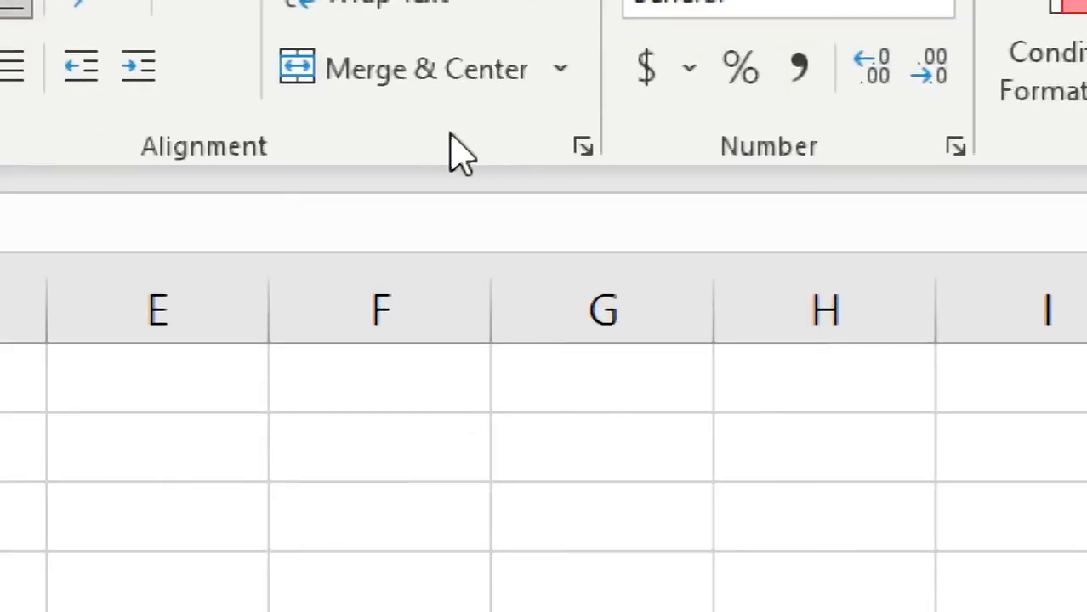
Step: Enable the Developer tab among the main tabs in the ribbon customization settings and apply the change
{"action": "right_click", "coordinate": [457, 154]}
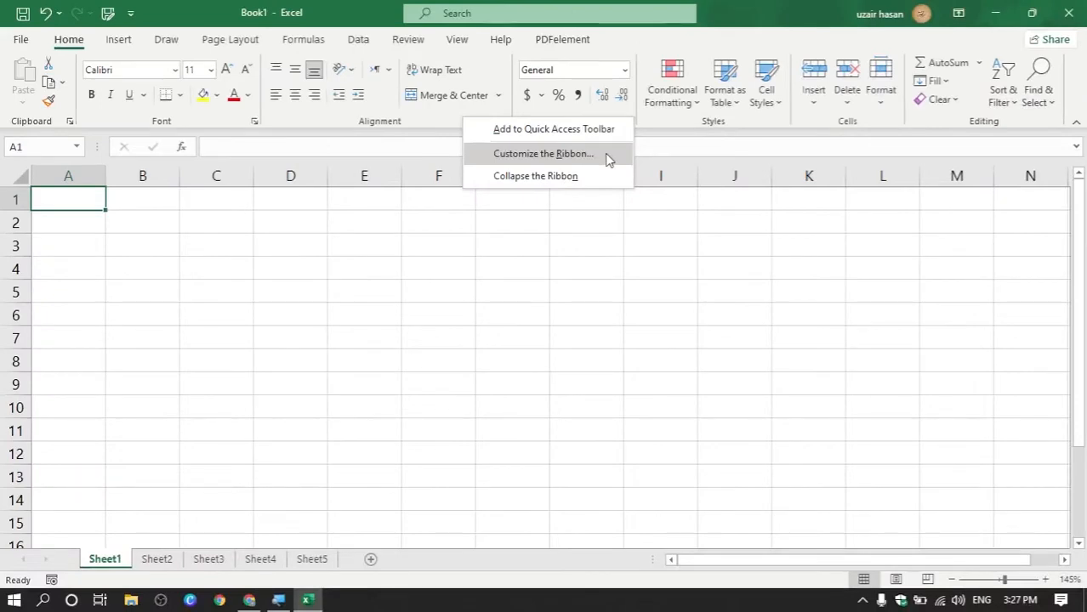
{"action": "left_click", "coordinate": [893, 263]}
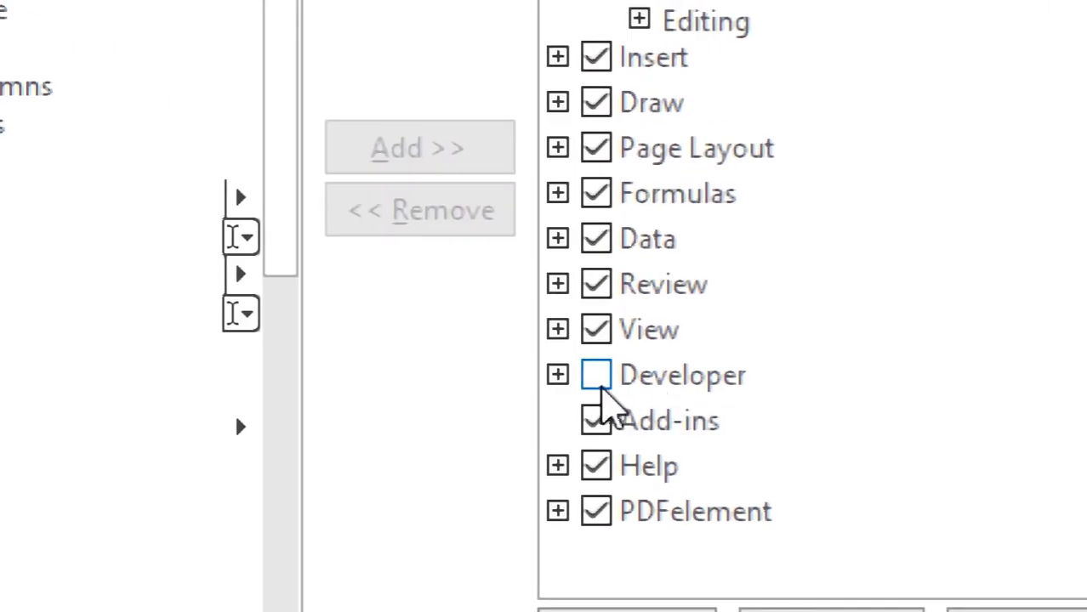
{"action": "left_click", "coordinate": [606, 387]}
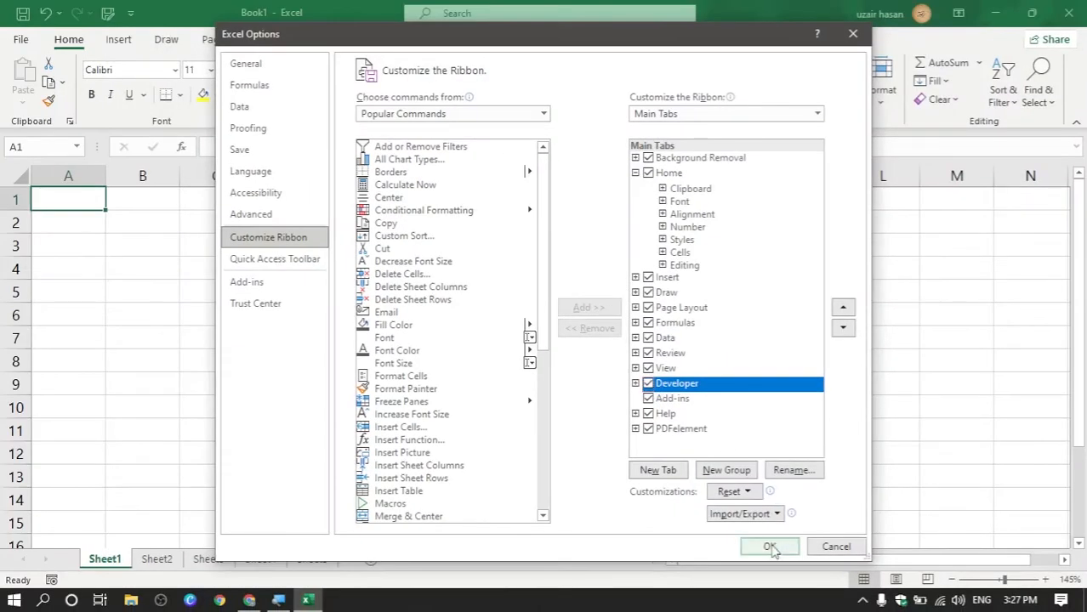
{"action": "left_click", "coordinate": [769, 547]}
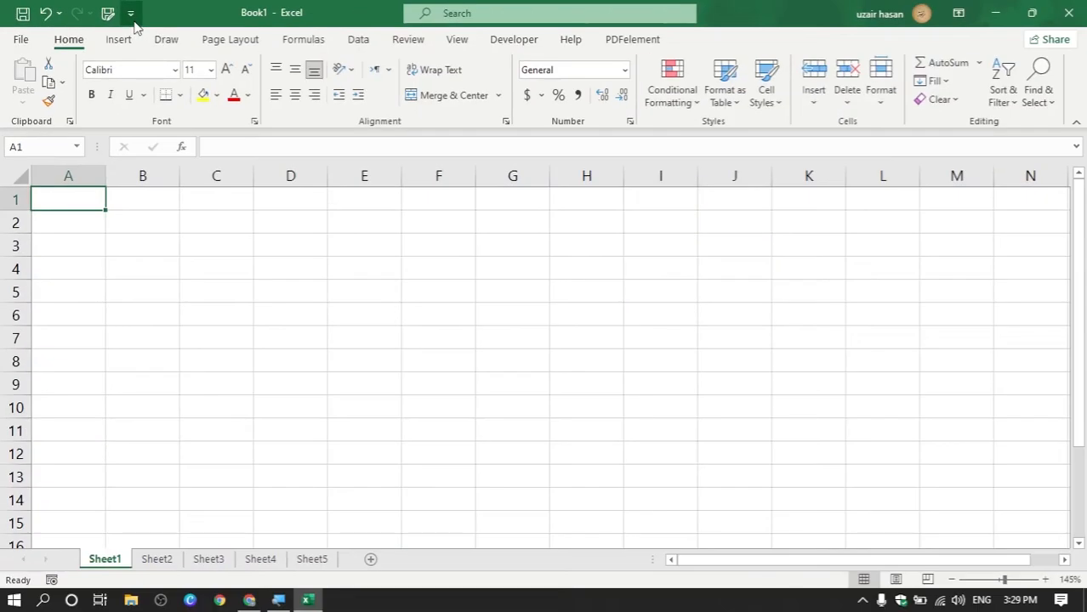
Step: Open the Quick Access Toolbar customization settings and set the command source to All Commands
{"action": "left_click", "coordinate": [131, 14]}
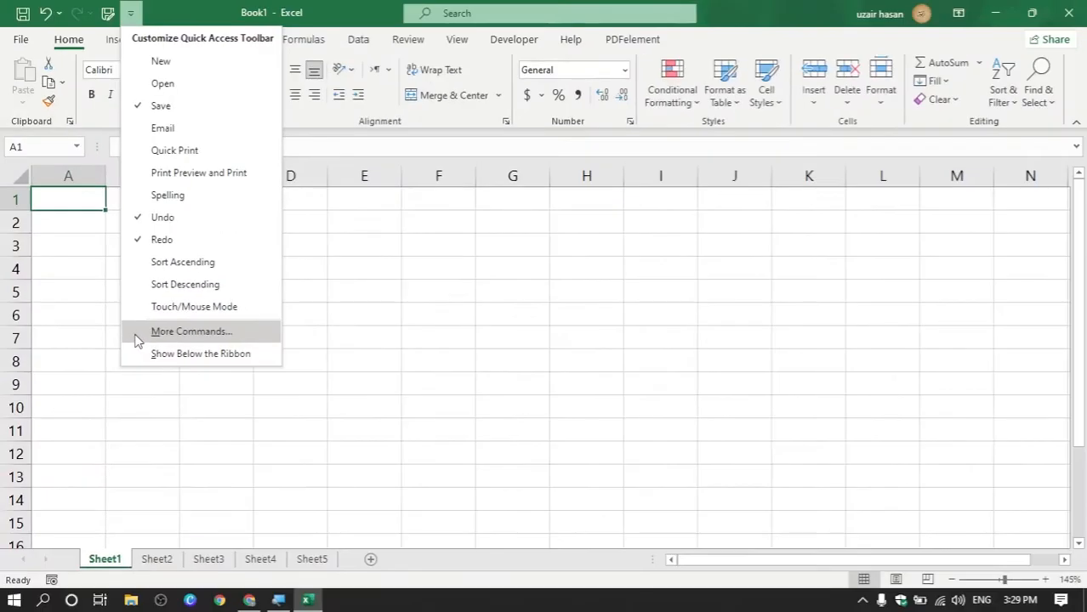
{"action": "left_click", "coordinate": [138, 340]}
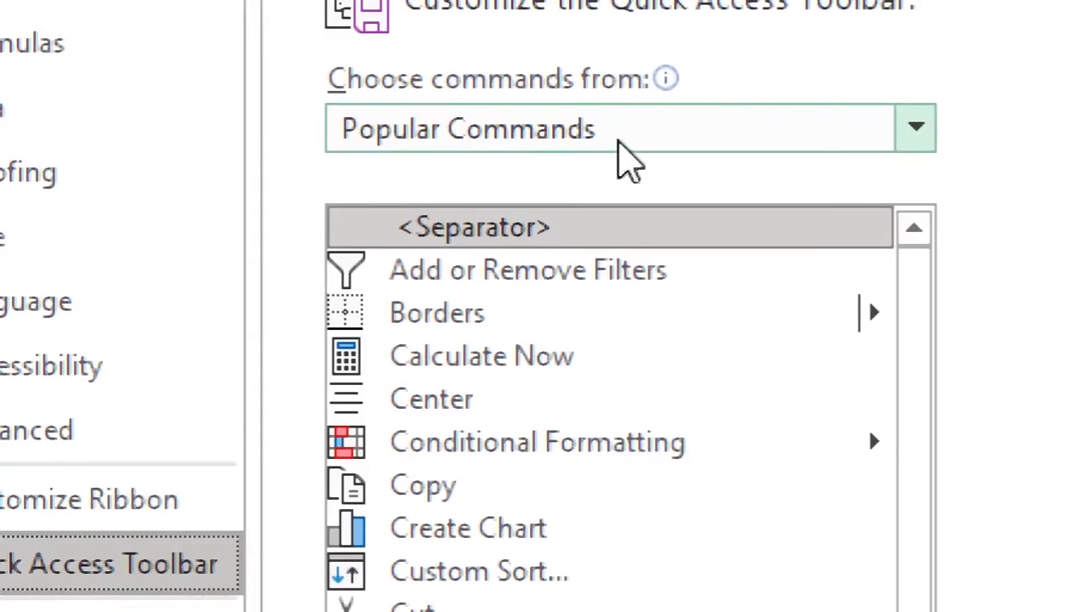
{"action": "left_click", "coordinate": [615, 146]}
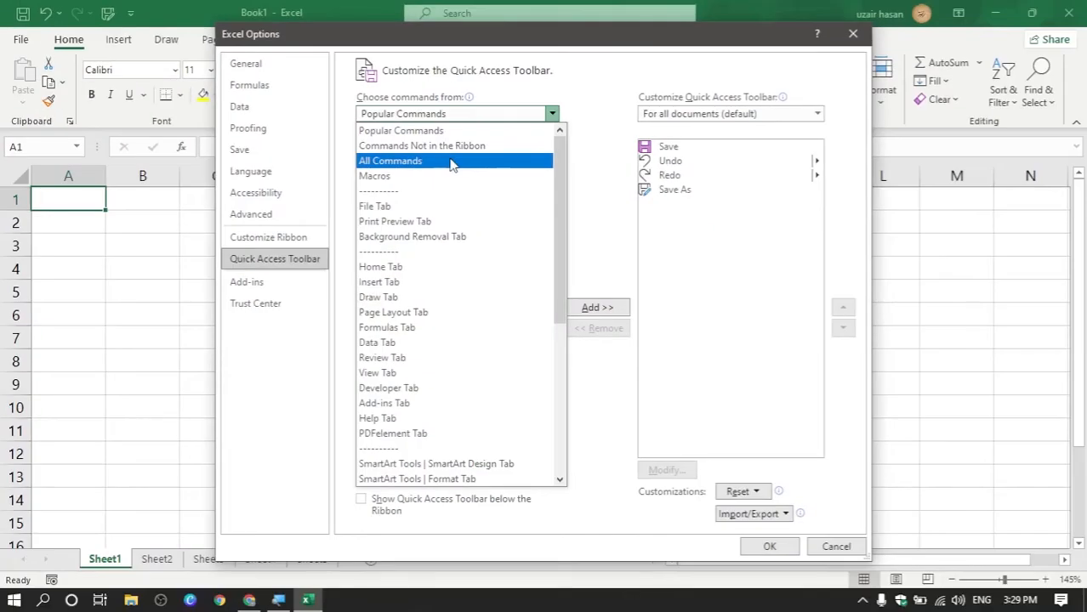
{"action": "left_click", "coordinate": [451, 162]}
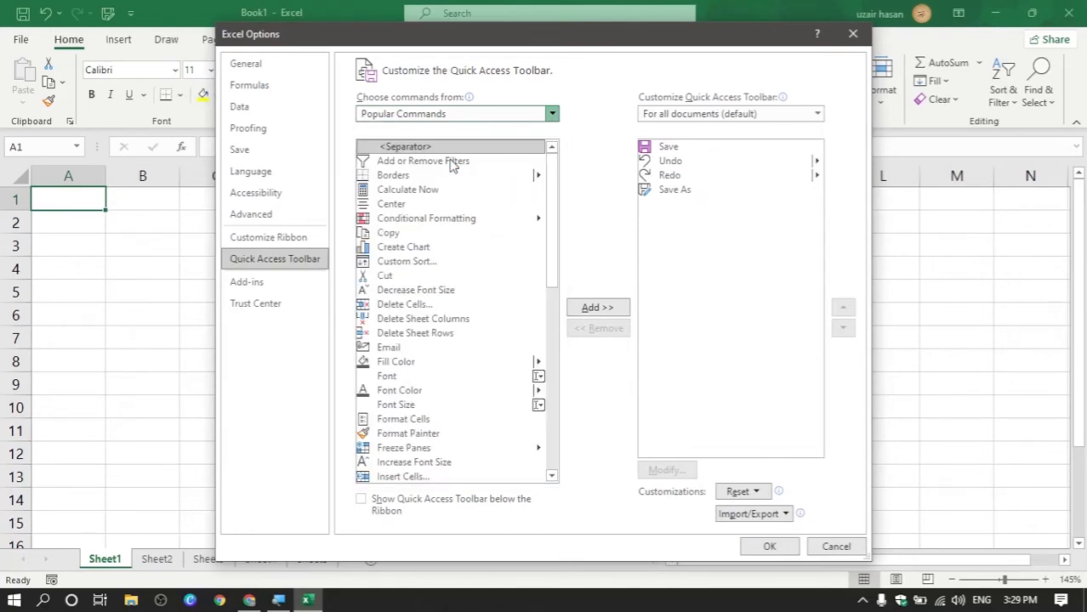
Step: Find the Form... command in the full command list, add it to the Quick Access Toolbar and apply the change
{"action": "scroll", "coordinate": [449, 236], "scroll_direction": "down", "scroll_amount": 5}
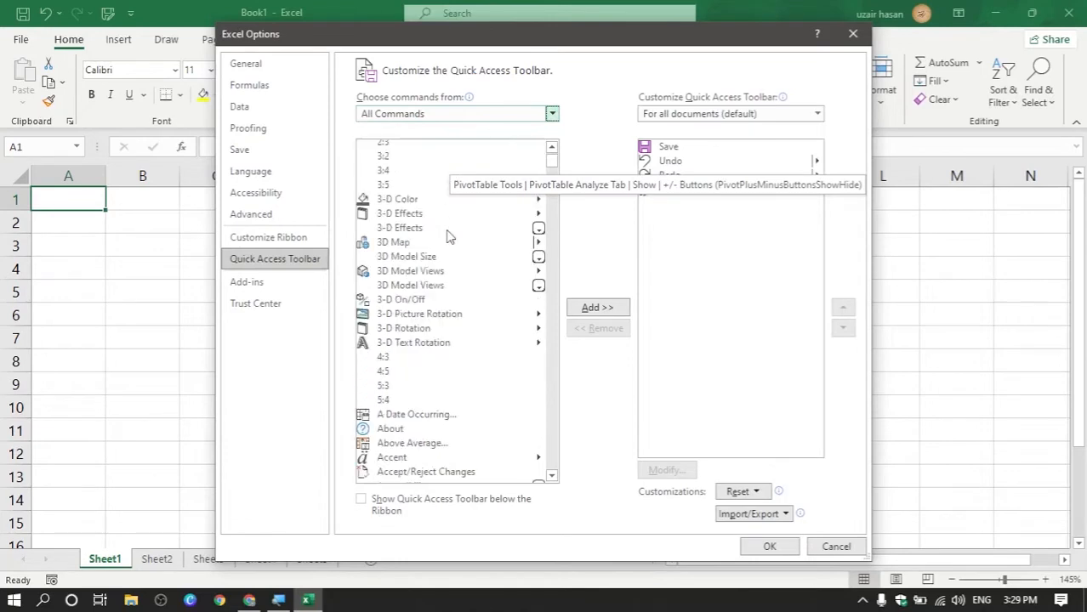
{"action": "scroll", "coordinate": [449, 236], "scroll_direction": "down", "scroll_amount": 10}
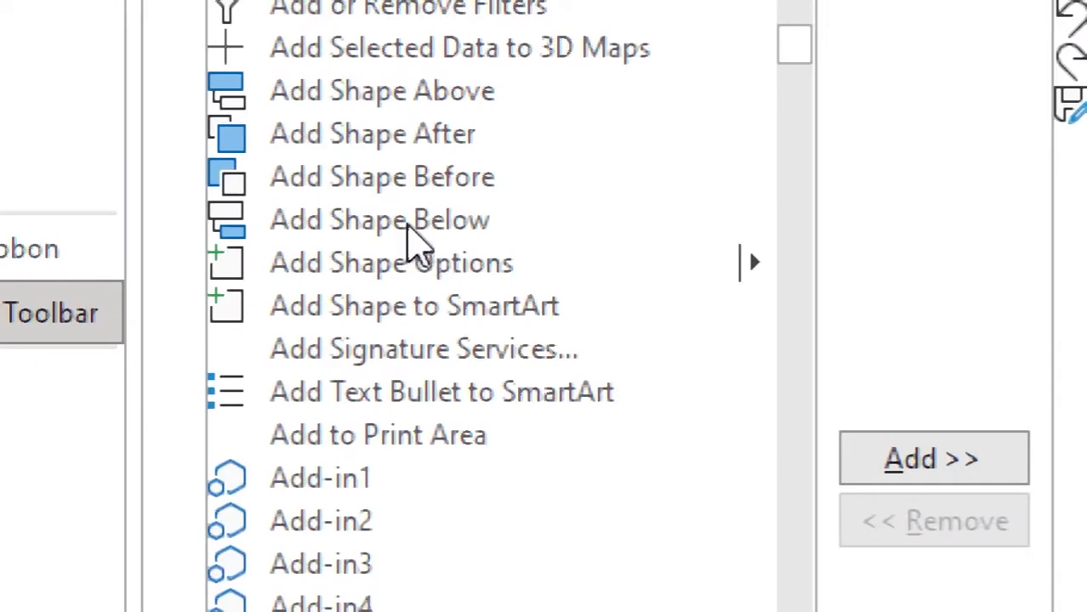
{"action": "left_click", "coordinate": [408, 227]}
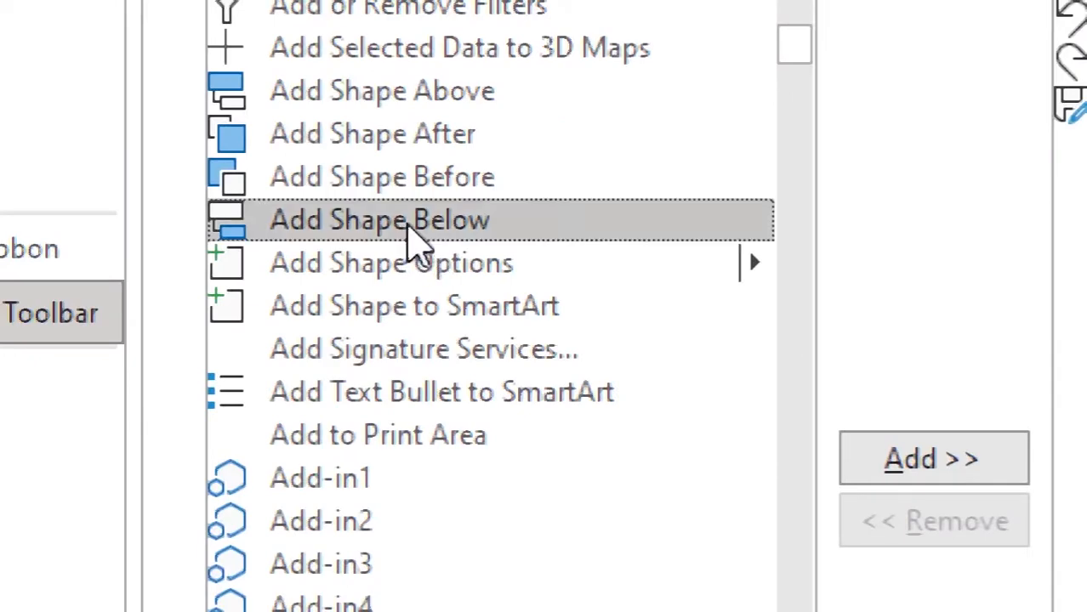
{"action": "scroll", "coordinate": [408, 242], "scroll_direction": "down", "scroll_amount": 15}
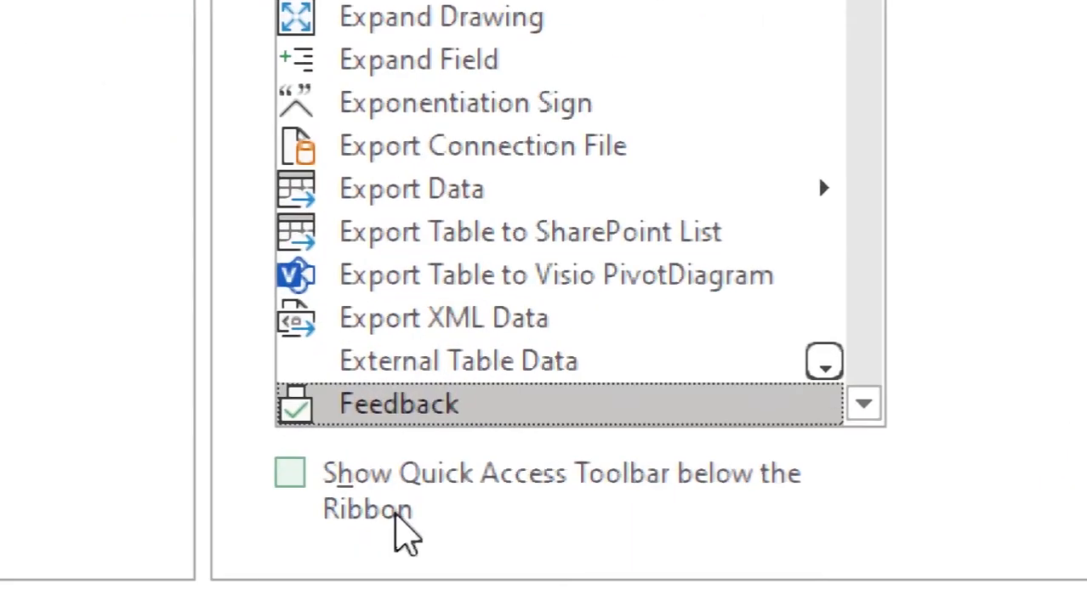
{"action": "key", "text": "Down"}
{"action": "key", "text": "Down"}
{"action": "key", "text": "Down"}
{"action": "key", "text": "Down"}
{"action": "key", "text": "Down"}
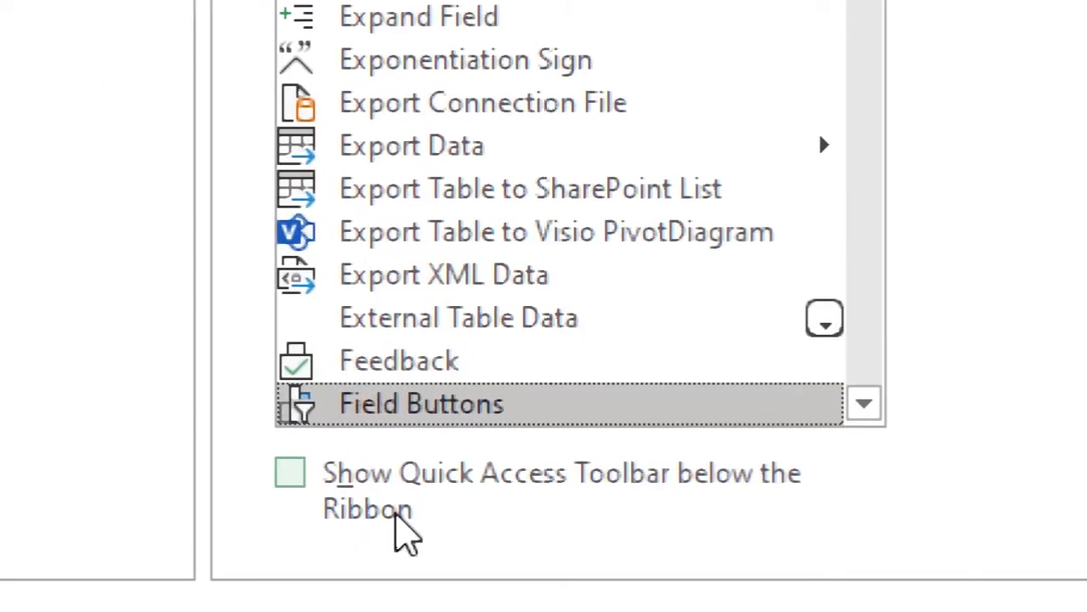
{"action": "key", "text": "Down"}
{"action": "key", "text": "Down"}
{"action": "key", "text": "Down"}
{"action": "key", "text": "Down"}
{"action": "key", "text": "Down"}
{"action": "key", "text": "Down"}
{"action": "key", "text": "Down"}
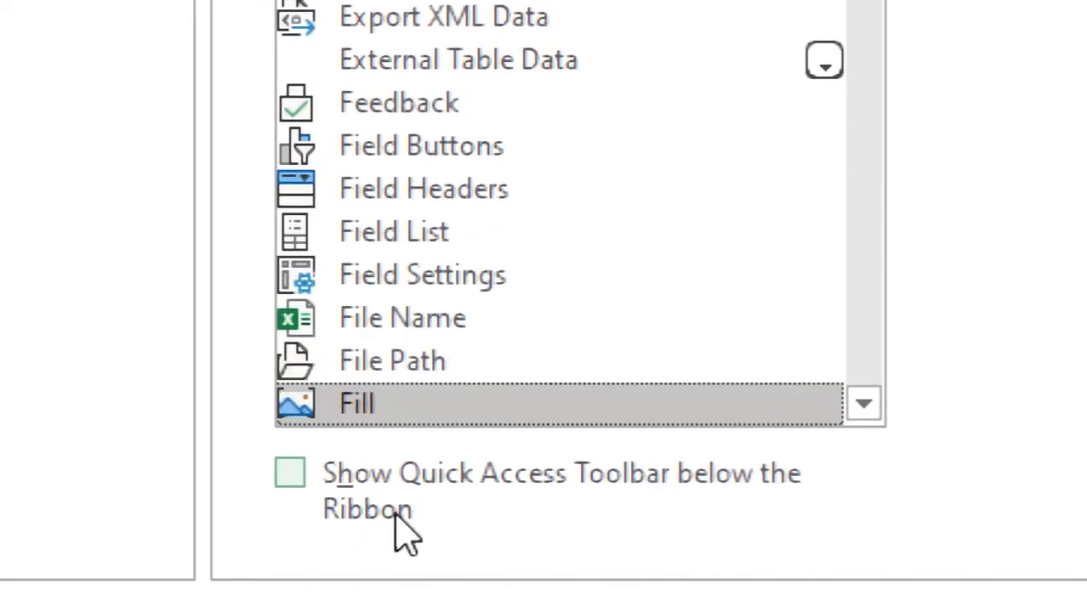
{"action": "key", "text": "Down"}
{"action": "key", "text": "Down"}
{"action": "key", "text": "Down"}
{"action": "key", "text": "Down"}
{"action": "key", "text": "Down"}
{"action": "key", "text": "Down"}
{"action": "key", "text": "Down"}
{"action": "key", "text": "Down"}
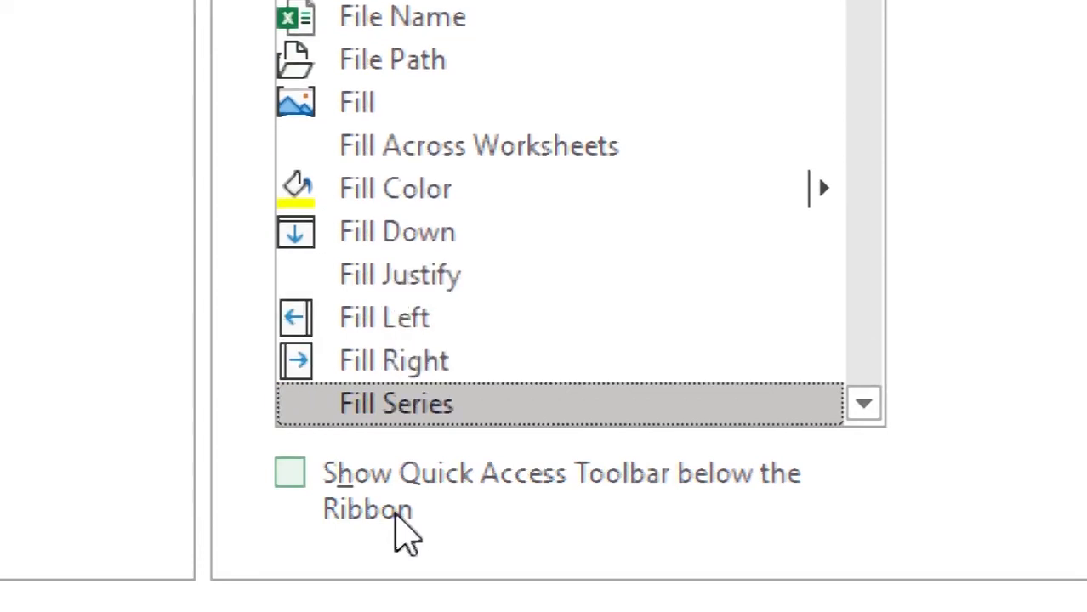
{"action": "key", "text": "Down"}
{"action": "key", "text": "Down"}
{"action": "key", "text": "Down"}
{"action": "key", "text": "Down"}
{"action": "key", "text": "Down"}
{"action": "key", "text": "Down"}
{"action": "key", "text": "Down"}
{"action": "key", "text": "Down"}
{"action": "key", "text": "Down"}
{"action": "key", "text": "Down"}
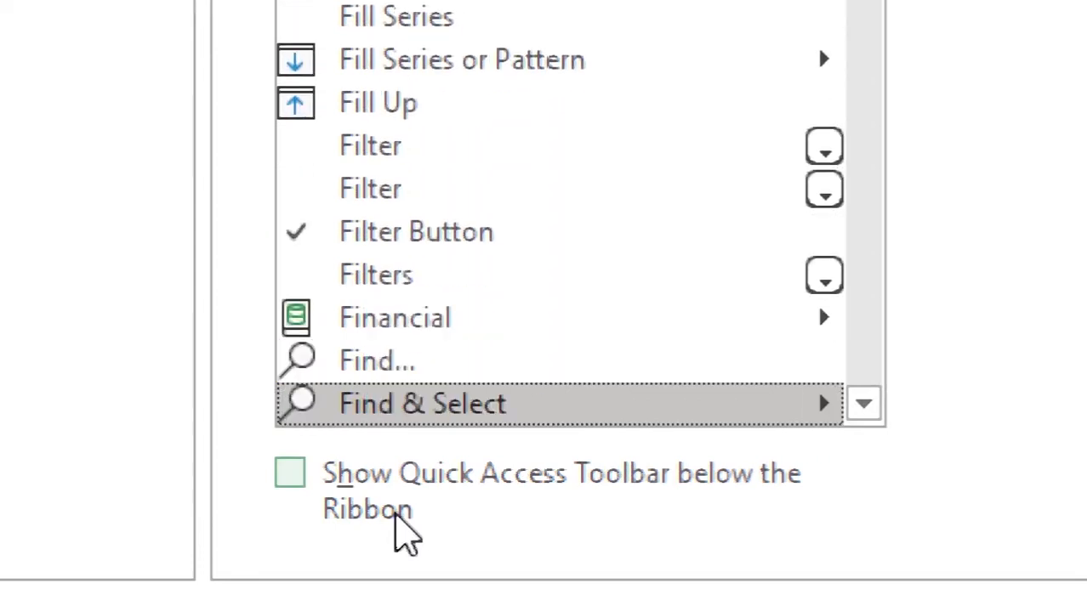
{"action": "key", "text": "Down"}
{"action": "key", "text": "Down"}
{"action": "key", "text": "Down"}
{"action": "key", "text": "Down"}
{"action": "key", "text": "Down"}
{"action": "key", "text": "Down"}
{"action": "key", "text": "Down"}
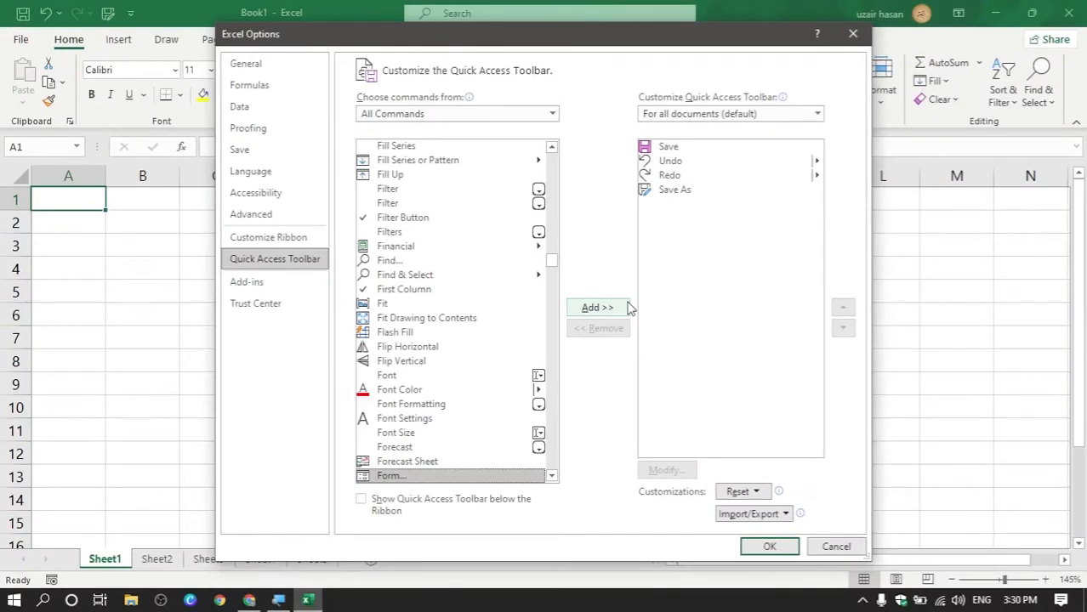
{"action": "left_click", "coordinate": [626, 307]}
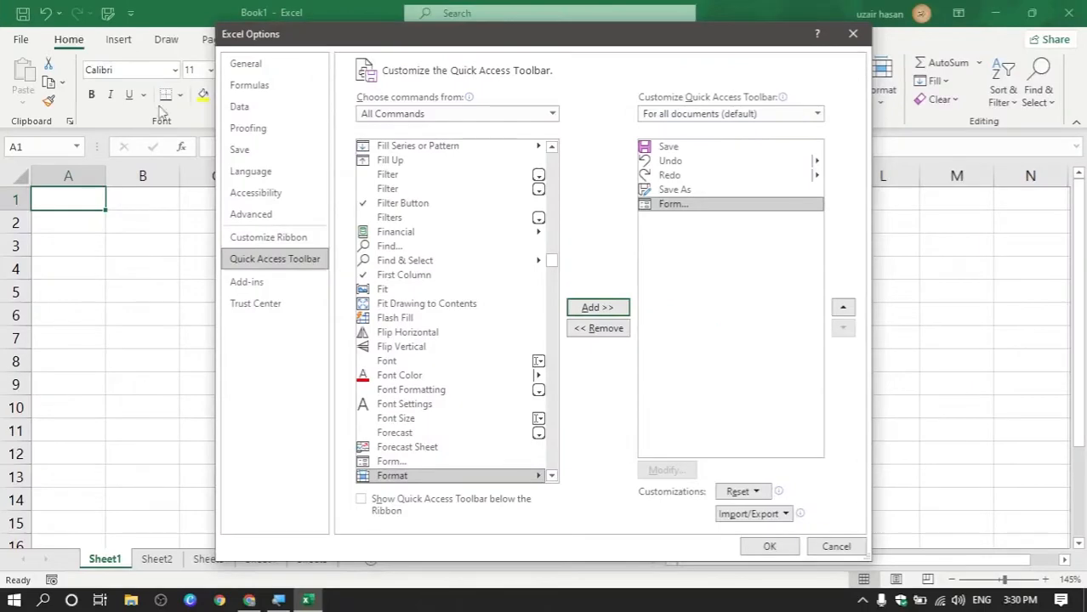
{"action": "left_click", "coordinate": [763, 553]}
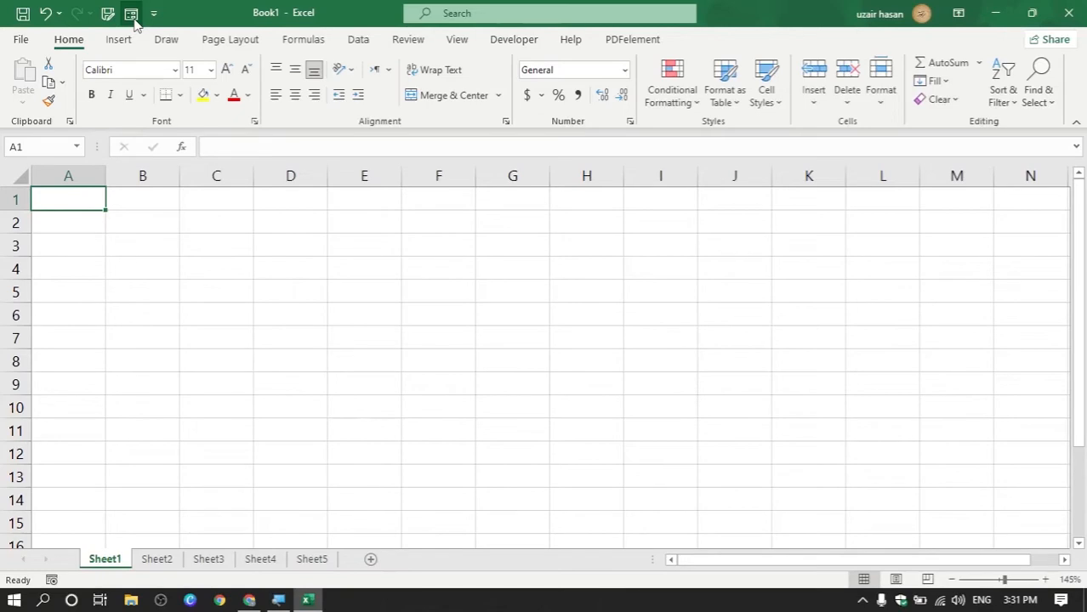
Step: Select cell E2 and advance the selection cell by cell down column E to E9 to check the direction of movement
{"action": "left_click", "coordinate": [377, 225]}
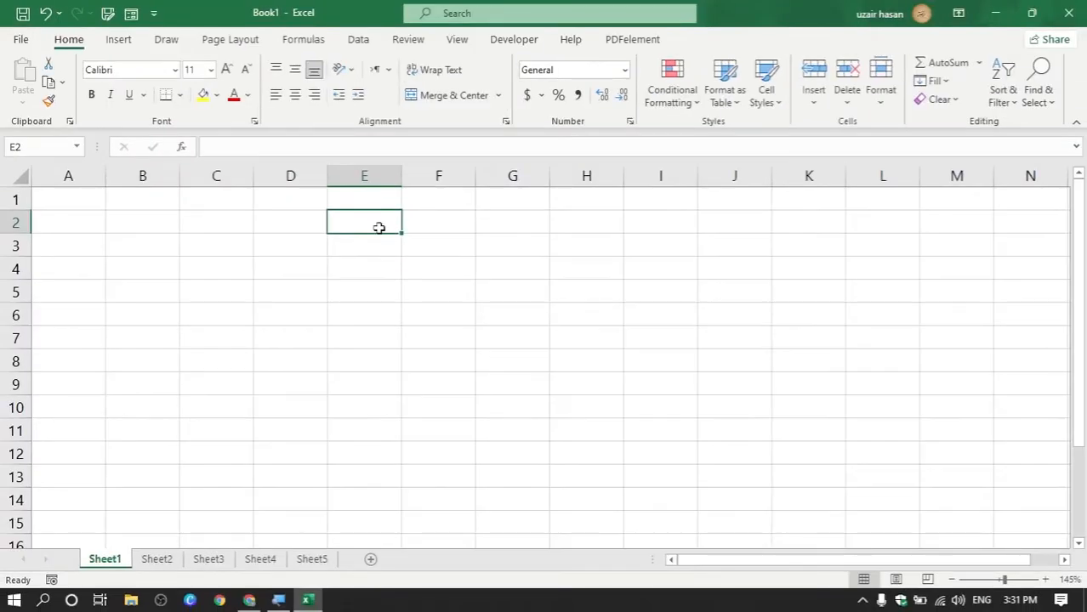
{"action": "key", "text": "Return"}
{"action": "key", "text": "Return"}
{"action": "key", "text": "Return"}
{"action": "key", "text": "Return"}
{"action": "key", "text": "Return"}
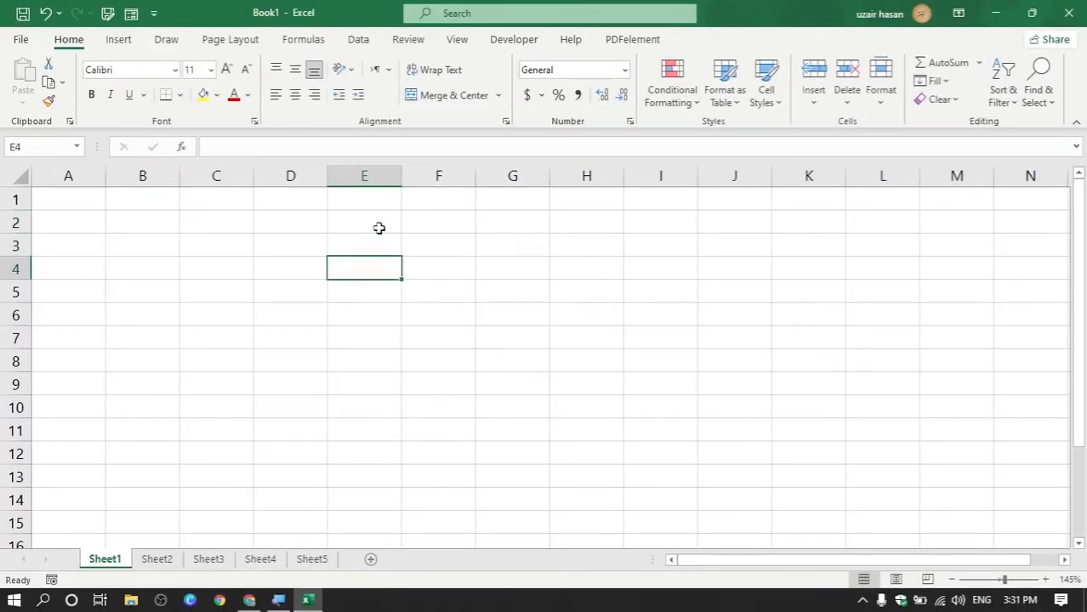
{"action": "key", "text": "Return"}
{"action": "key", "text": "Return"}
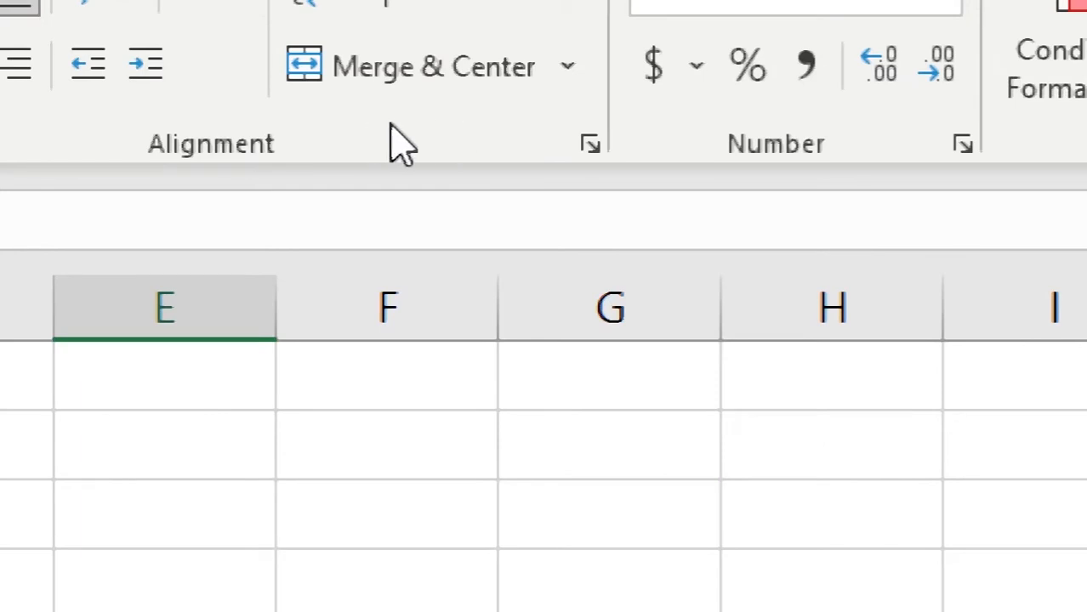
Step: Confirm Down as the move-selection direction in the advanced editing options, and advance the selection to cell E11
{"action": "right_click", "coordinate": [399, 146]}
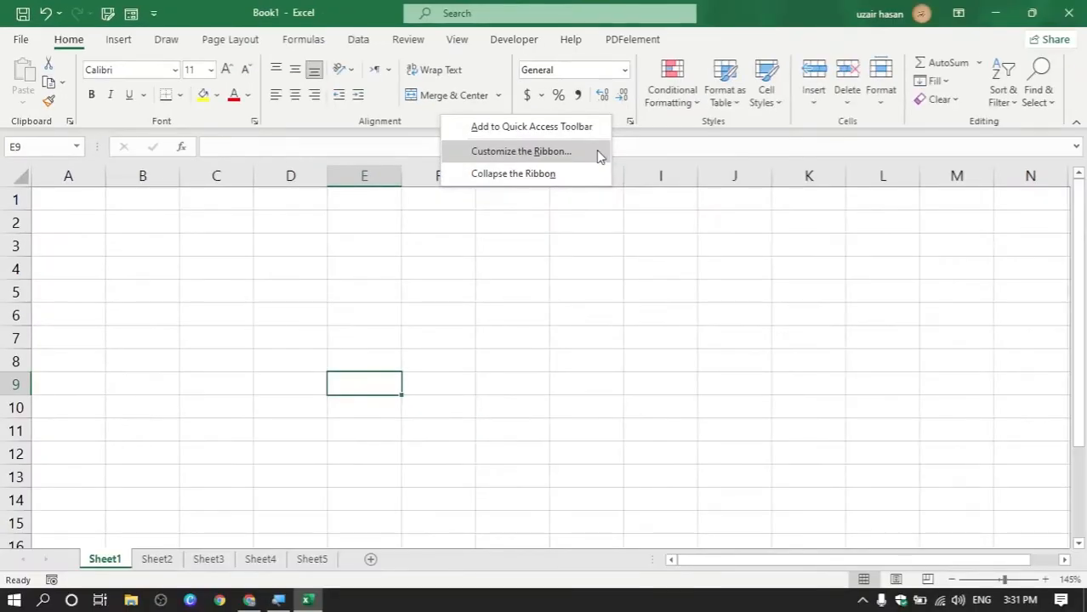
{"action": "left_click", "coordinate": [596, 149]}
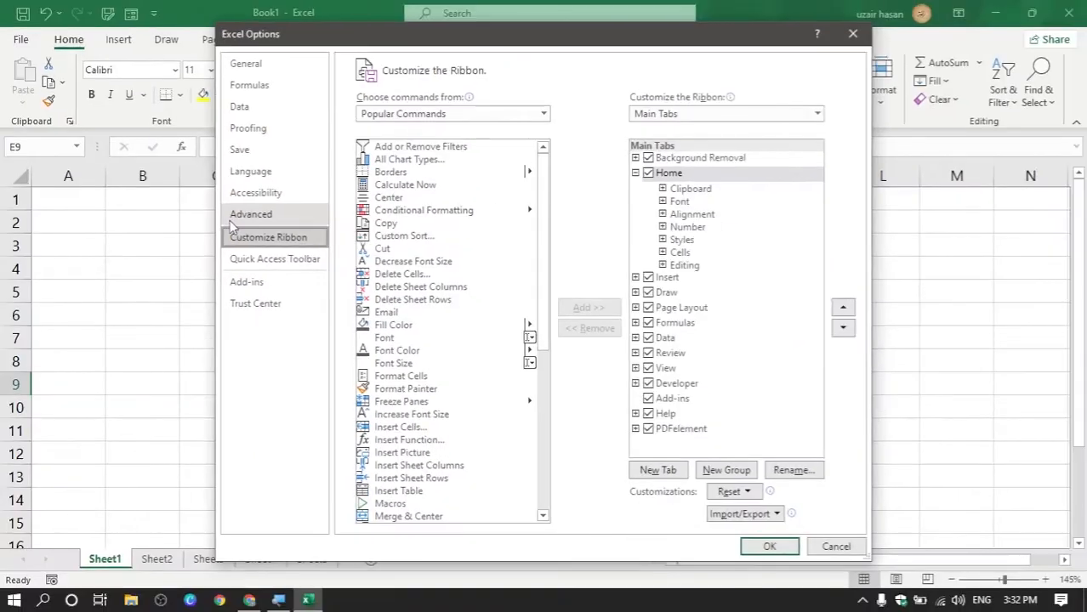
{"action": "left_click", "coordinate": [232, 216]}
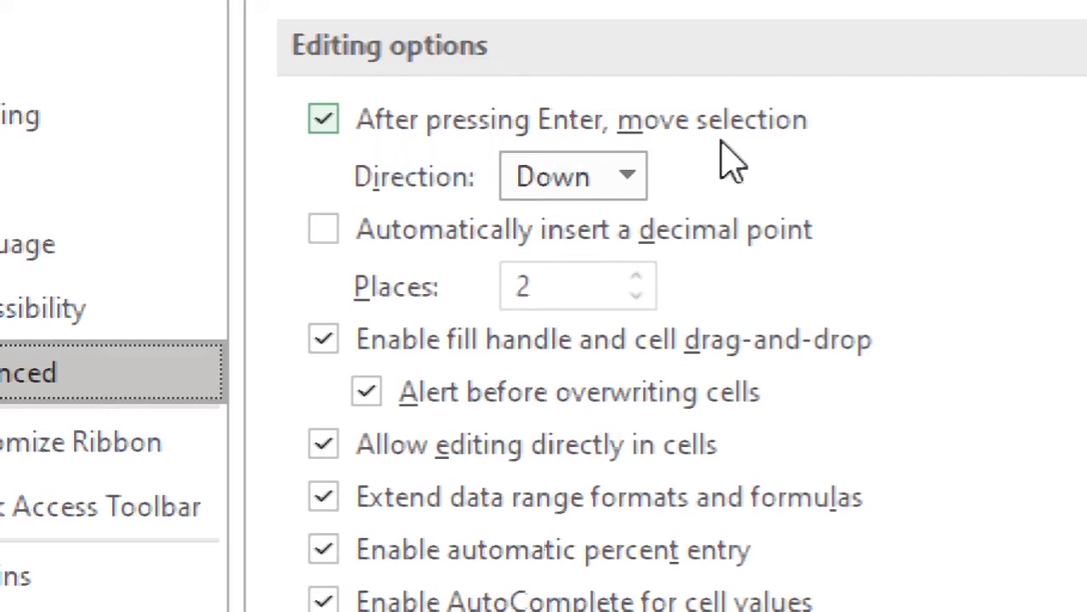
{"action": "left_click", "coordinate": [626, 191]}
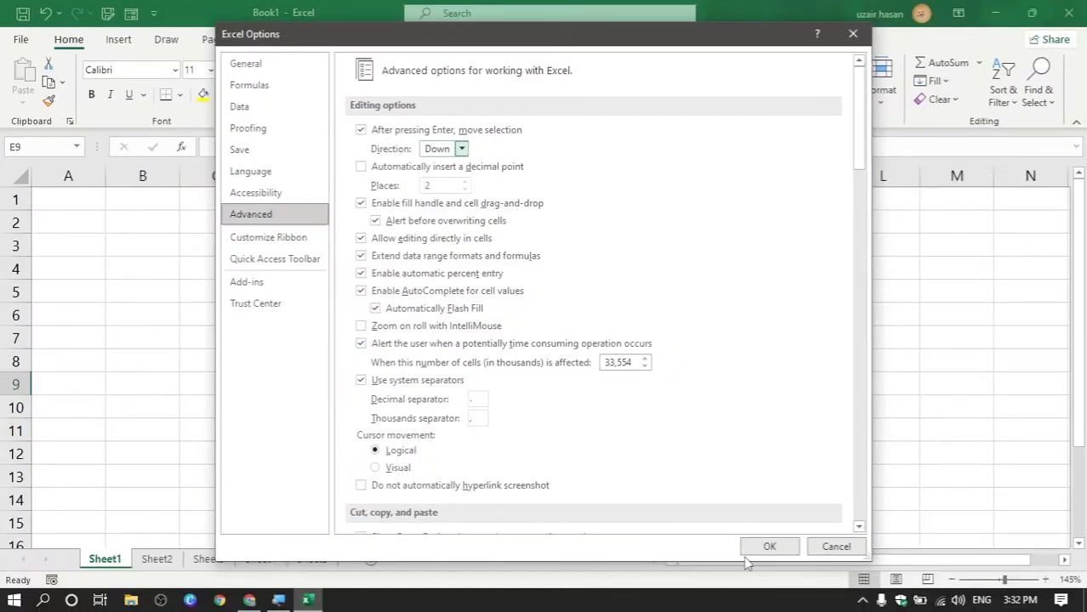
{"action": "left_click", "coordinate": [759, 549]}
{"action": "key", "text": "Return"}
{"action": "key", "text": "Return"}
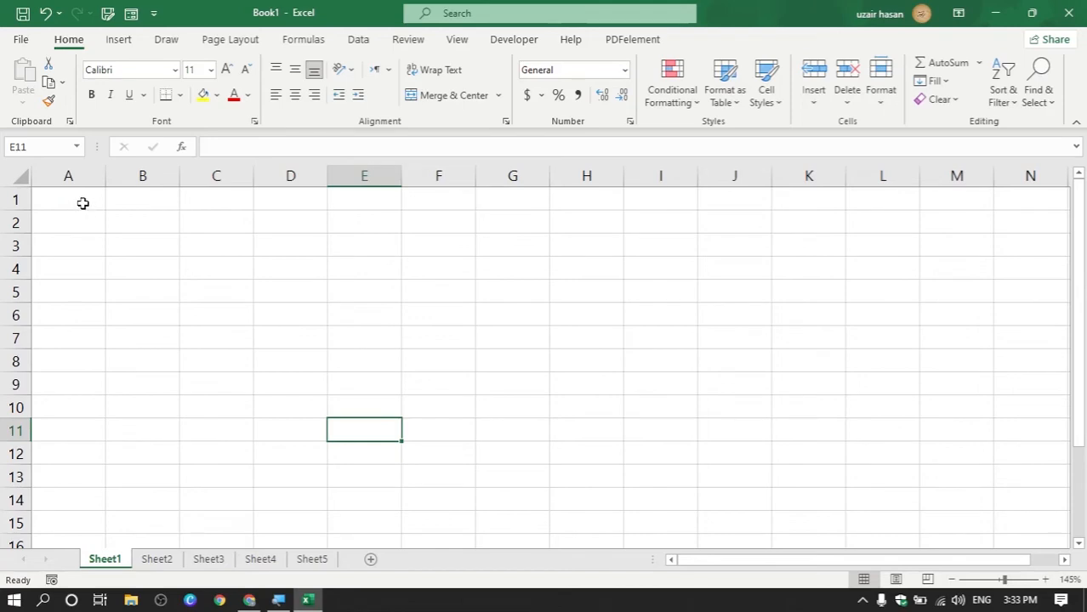
Step: Fill every cell of range A1:E10 with 100 in a single entry
{"action": "left_click_drag", "start_coordinate": [82, 203], "coordinate": [393, 417]}
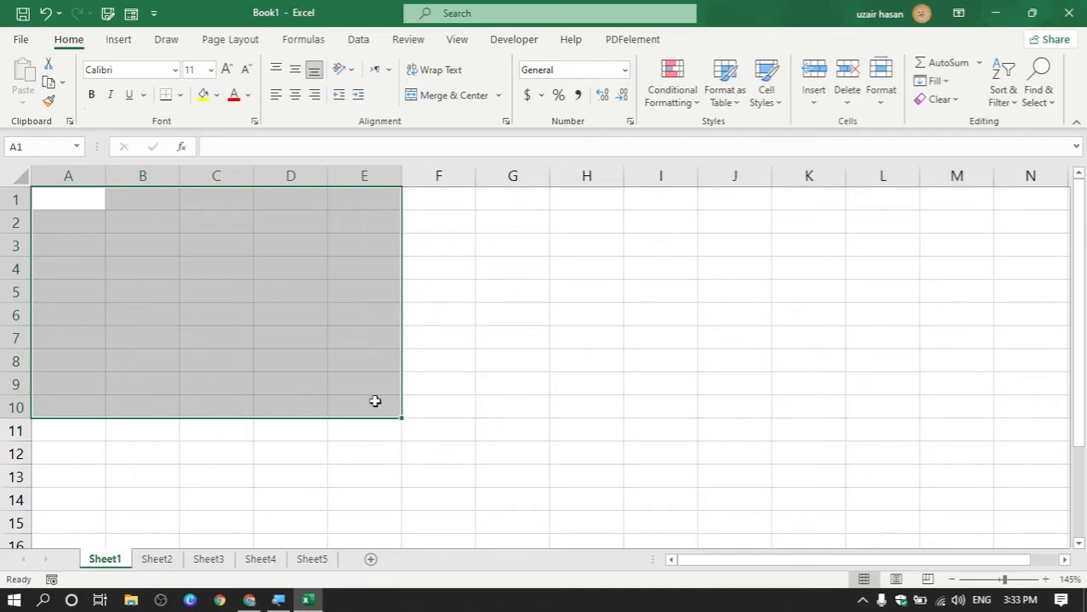
{"action": "type", "text": "1"}
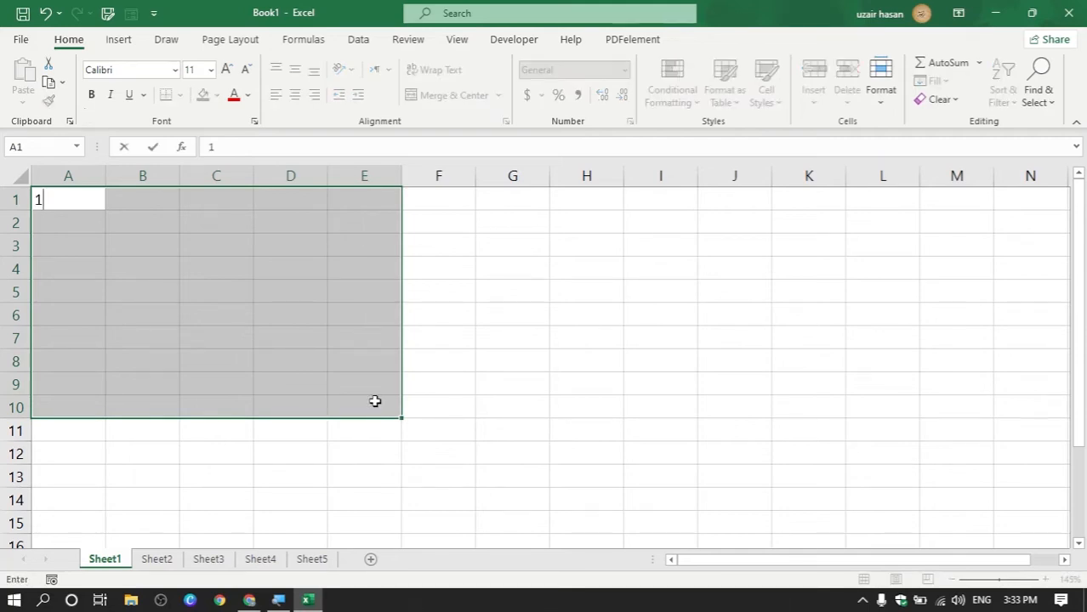
{"action": "type", "text": "00"}
{"action": "key", "text": "ctrl+Return"}
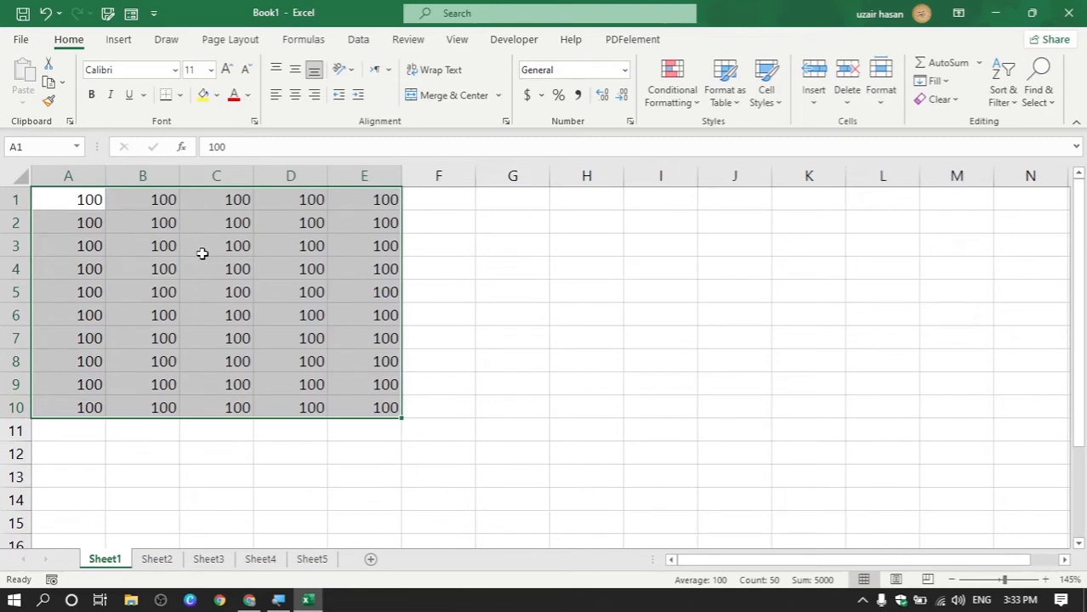
{"action": "left_click", "coordinate": [491, 304]}
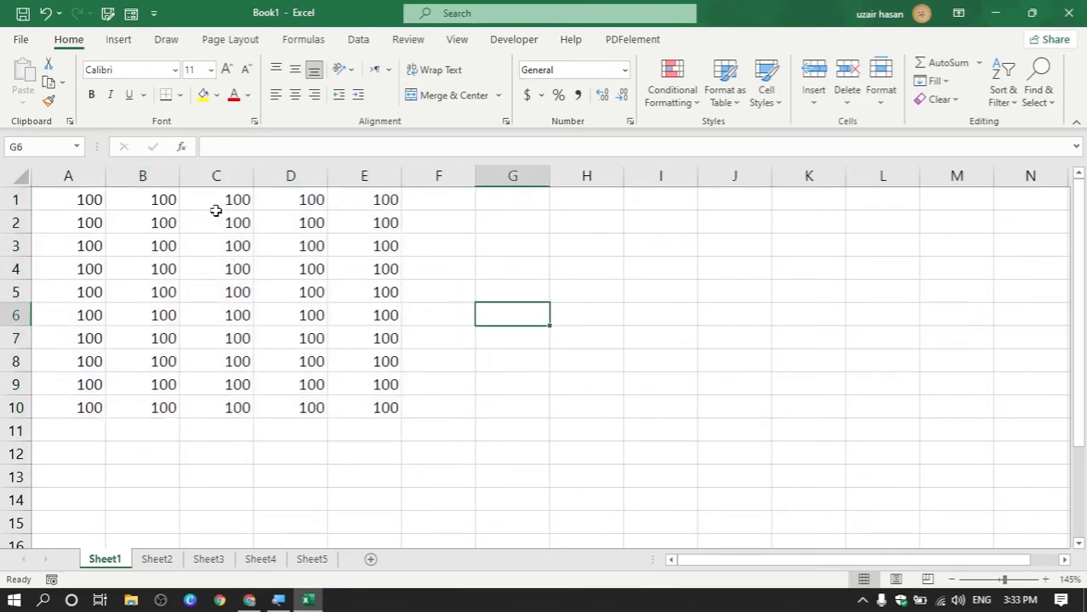
Step: Select the range A1:E10, deselect it, and select the whole data region again starting from cell D6
{"action": "left_click_drag", "start_coordinate": [91, 206], "coordinate": [369, 401]}
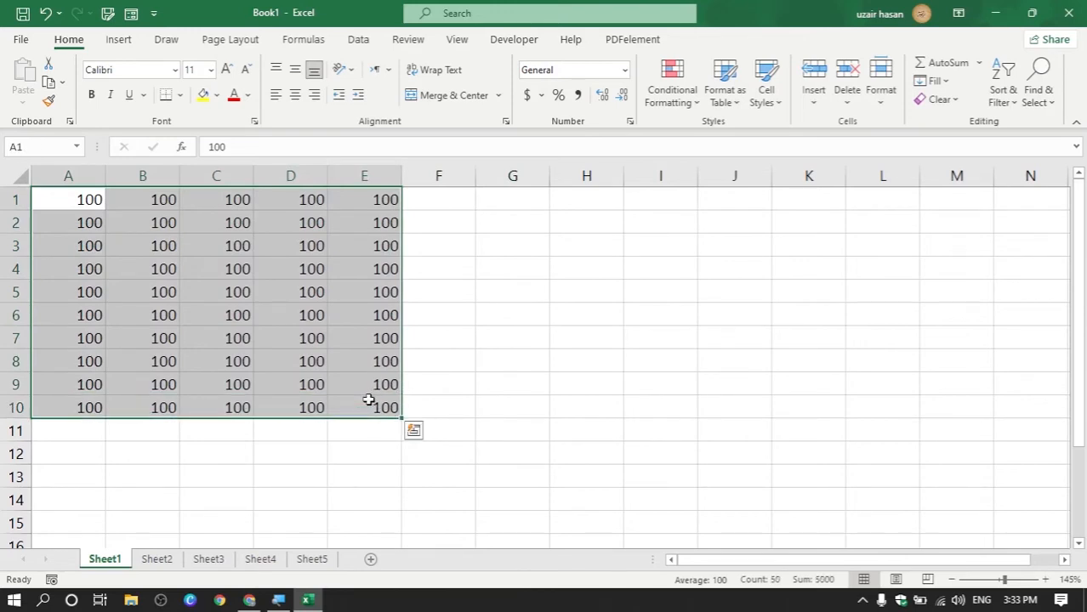
{"action": "left_click", "coordinate": [488, 399]}
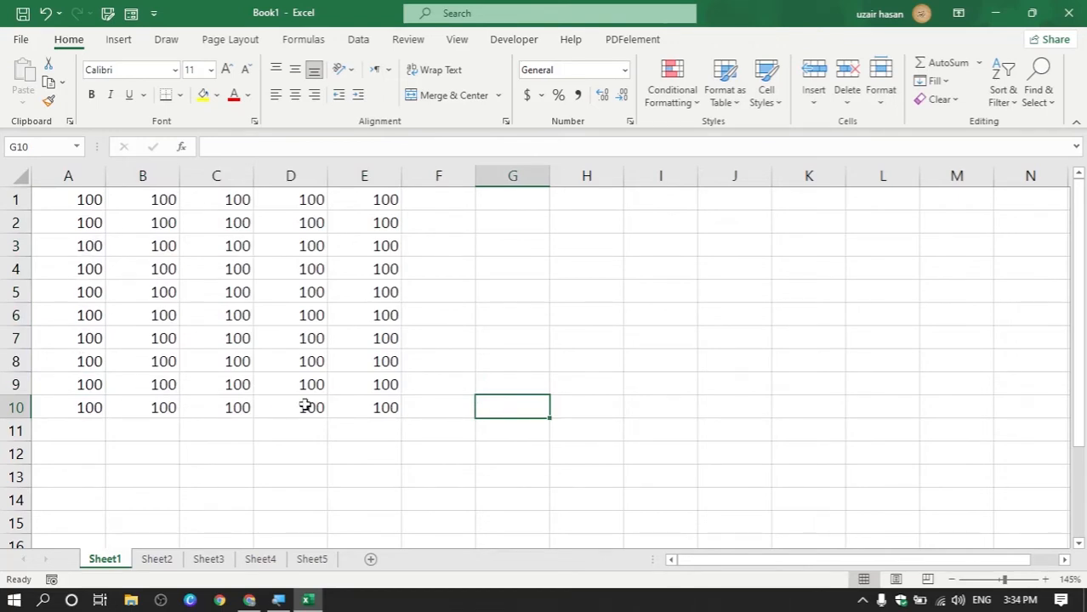
{"action": "left_click", "coordinate": [310, 323]}
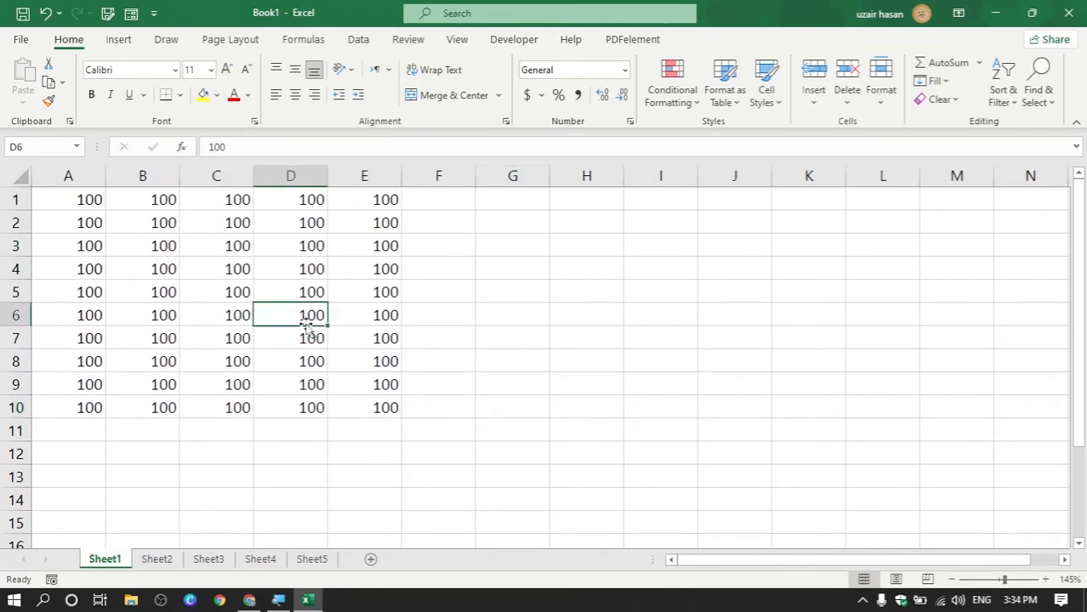
{"action": "key", "text": "ctrl+a"}
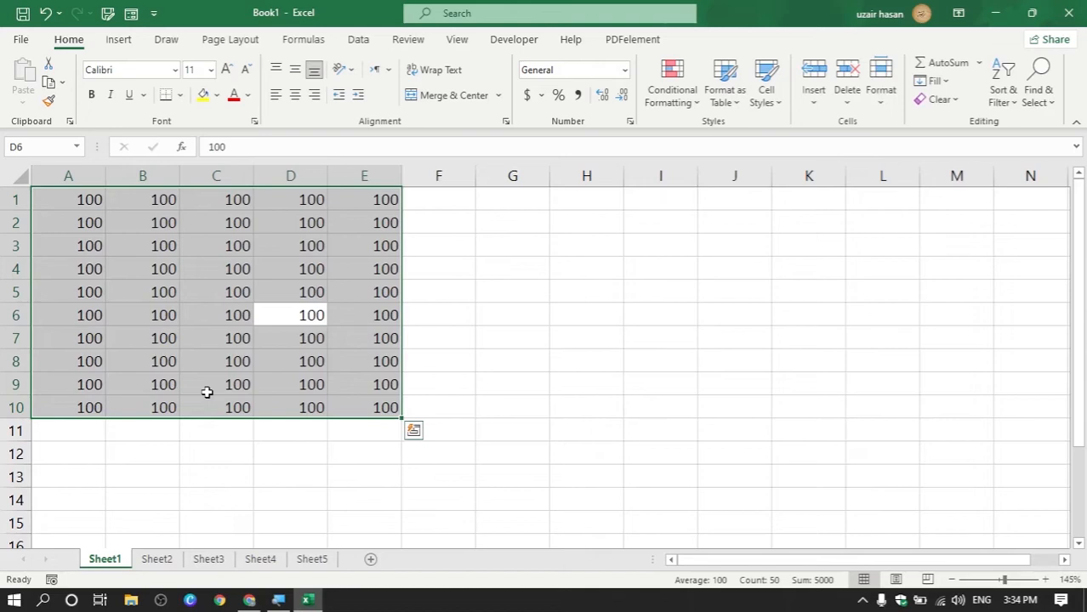
Step: Select the single cells A1, C5 and E3 one after another within the number block
{"action": "left_click", "coordinate": [89, 201]}
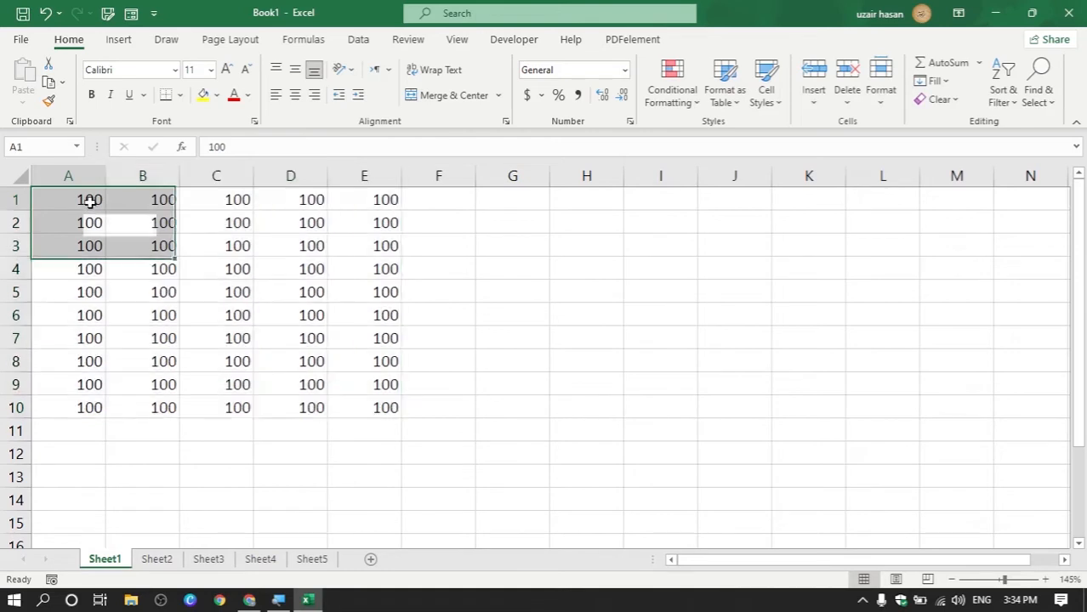
{"action": "left_click", "coordinate": [89, 201]}
{"action": "left_click", "coordinate": [222, 287]}
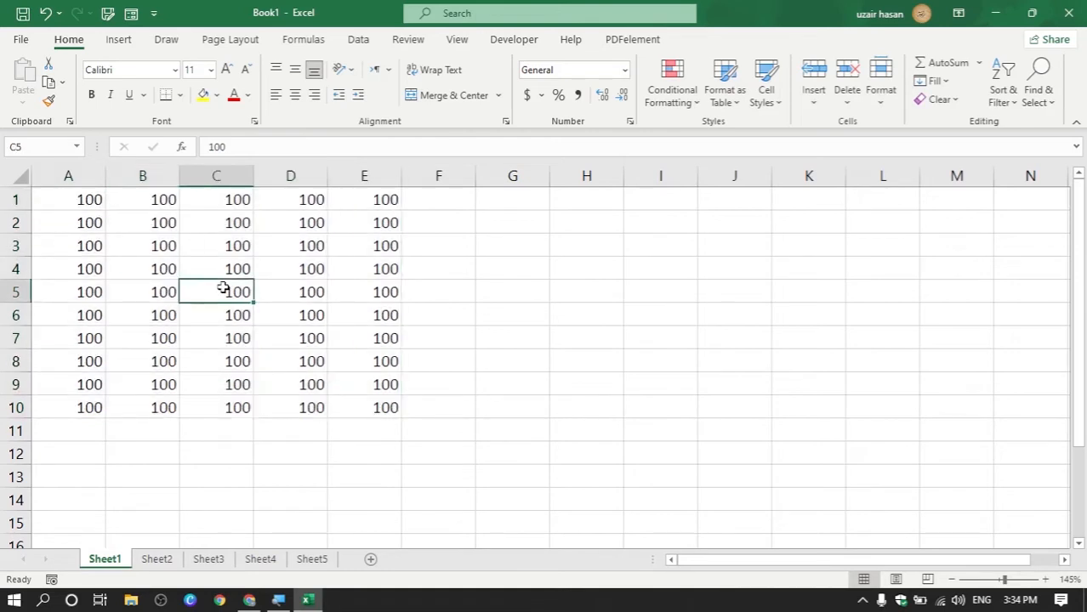
{"action": "left_click", "coordinate": [387, 247]}
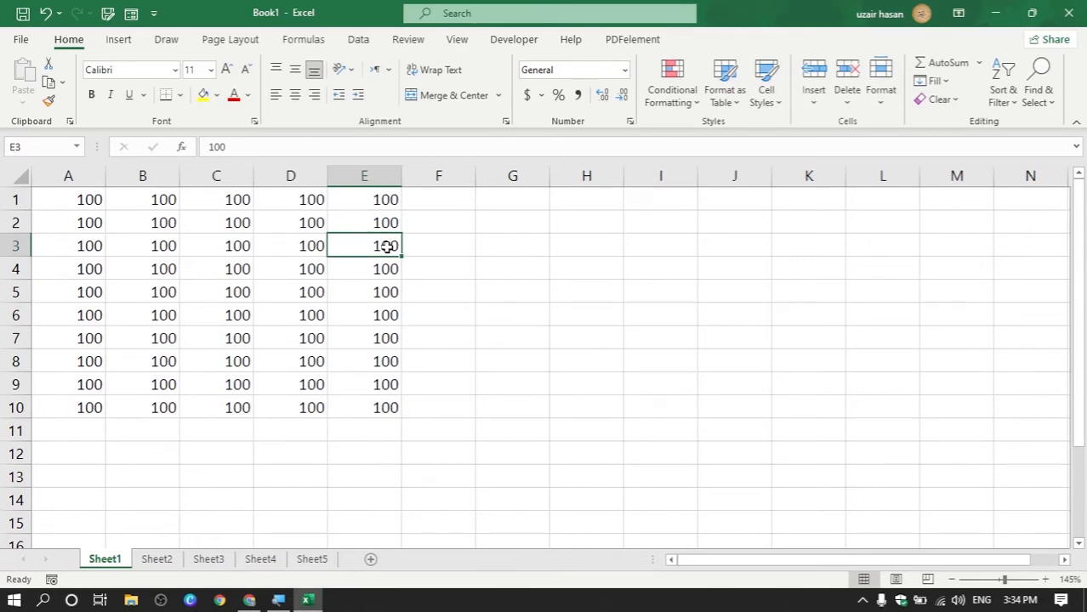
Step: Set the font color of the non-adjacent cells A1, C4 and E1 to the standard Red
{"action": "left_click", "coordinate": [88, 201]}
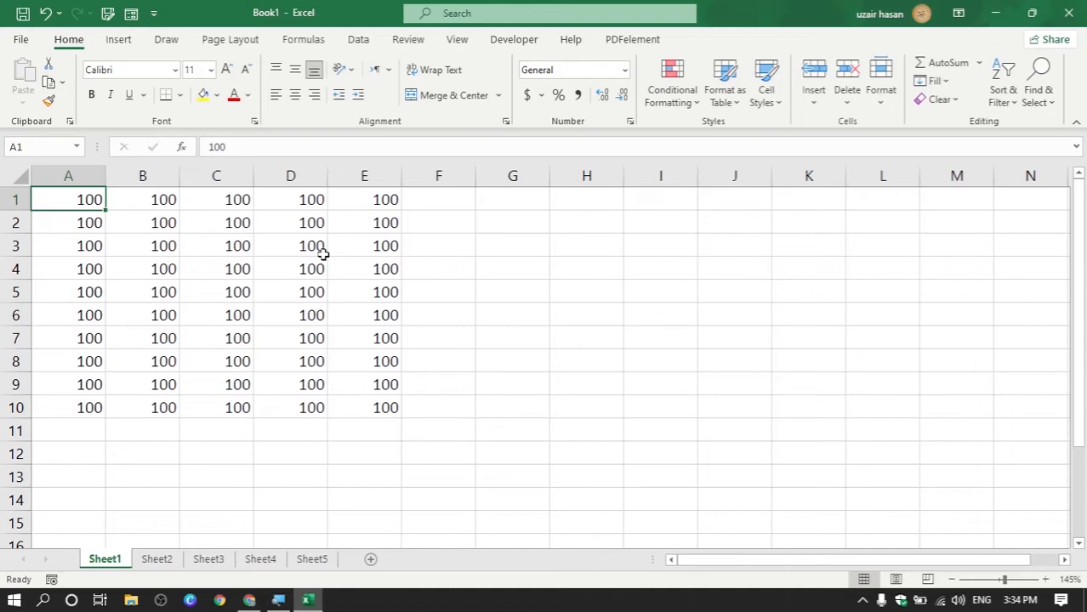
{"action": "left_click", "coordinate": [242, 272], "text": "ctrl"}
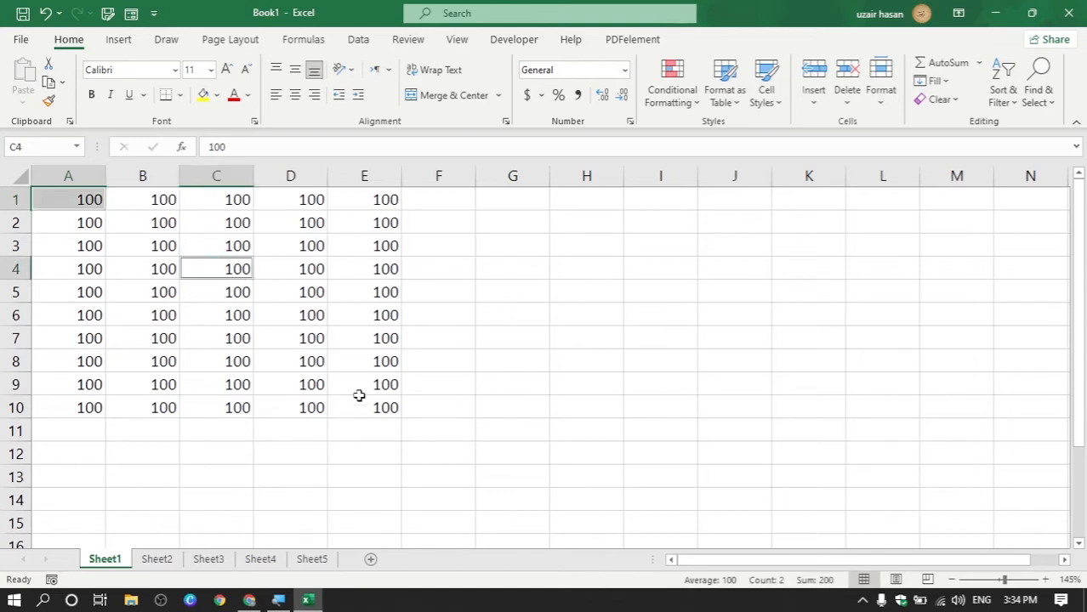
{"action": "left_click", "coordinate": [387, 204], "text": "ctrl"}
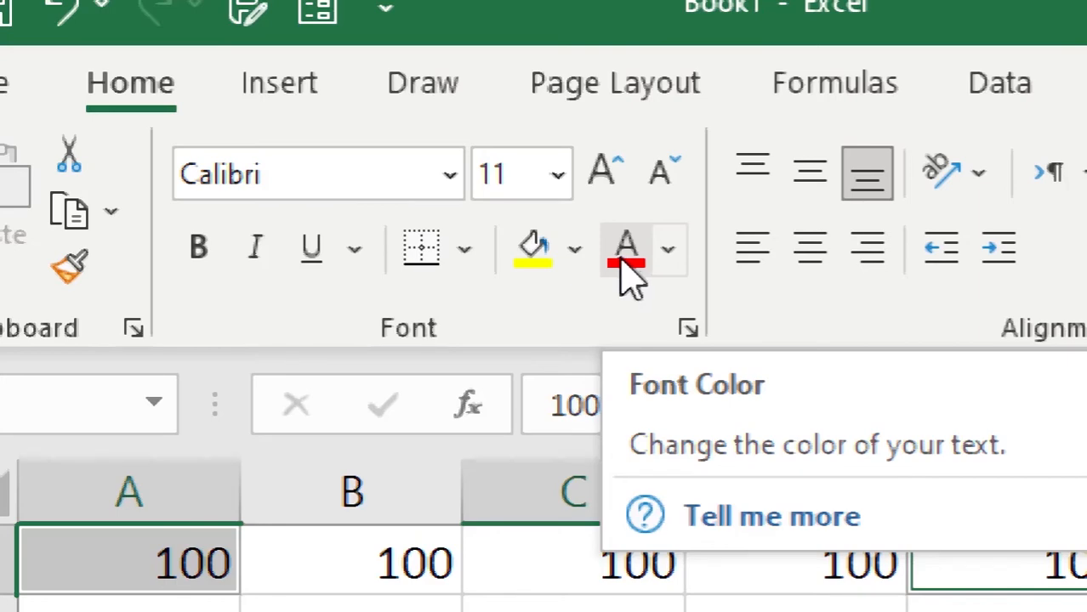
{"action": "left_click", "coordinate": [669, 262]}
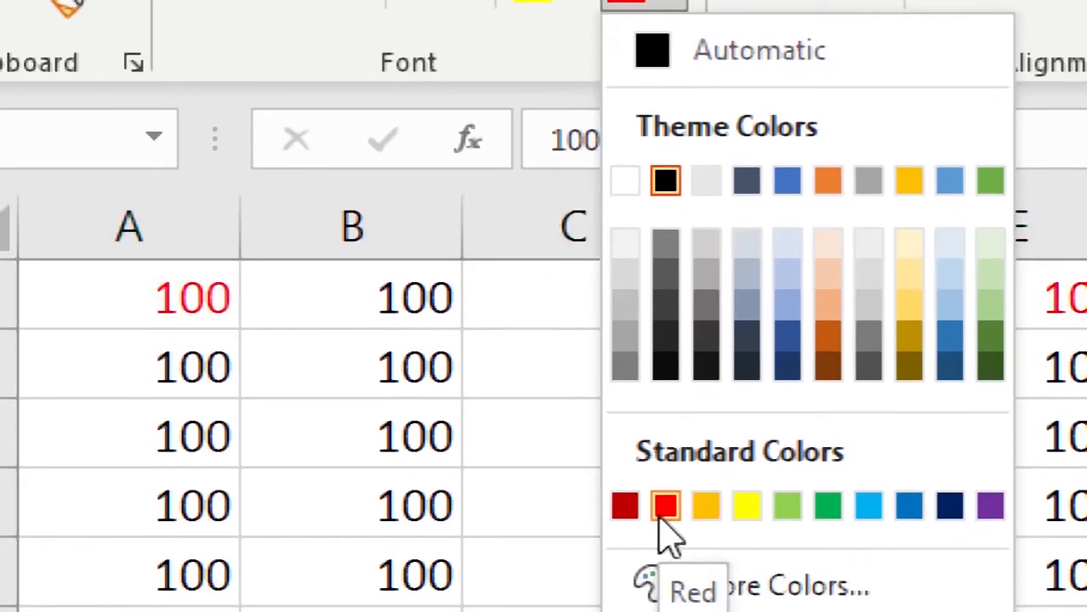
{"action": "left_click", "coordinate": [666, 507]}
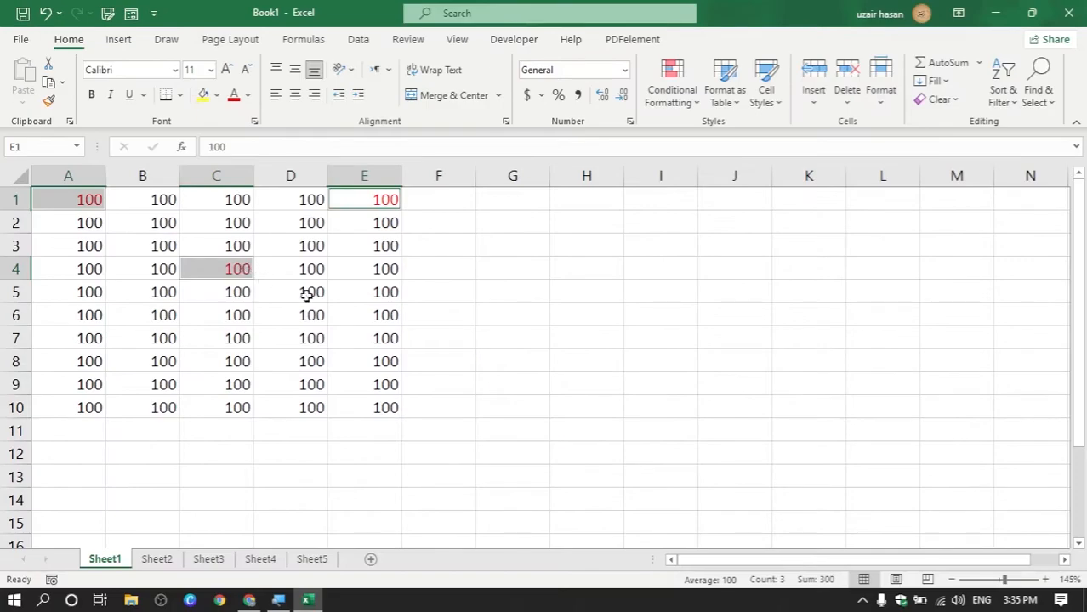
{"action": "left_click", "coordinate": [332, 314]}
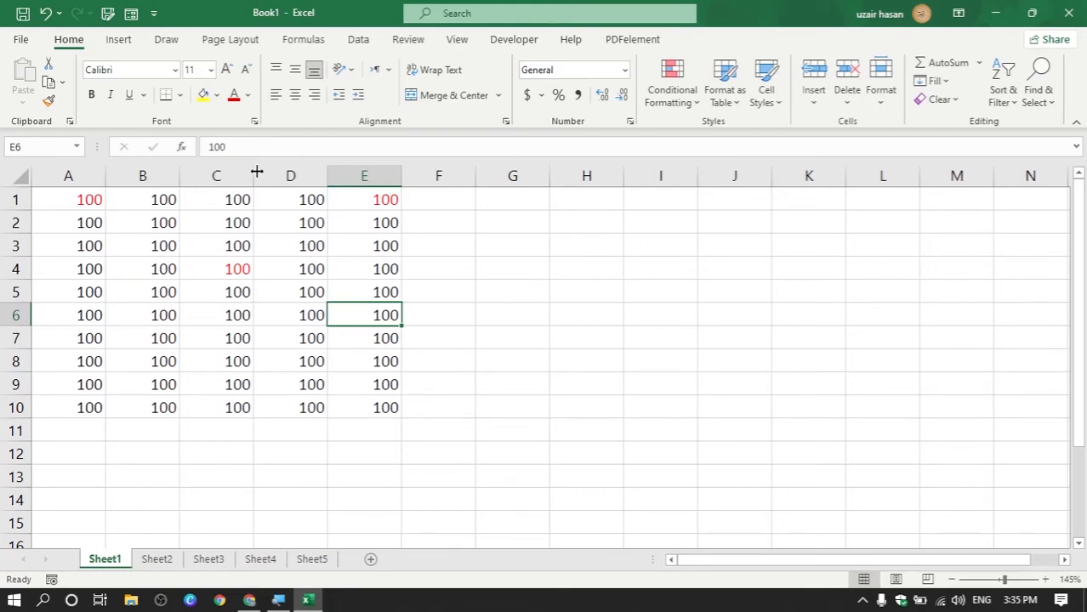
Step: Switch to Sheet2 and enter Monday in cell A1
{"action": "left_click", "coordinate": [157, 559]}
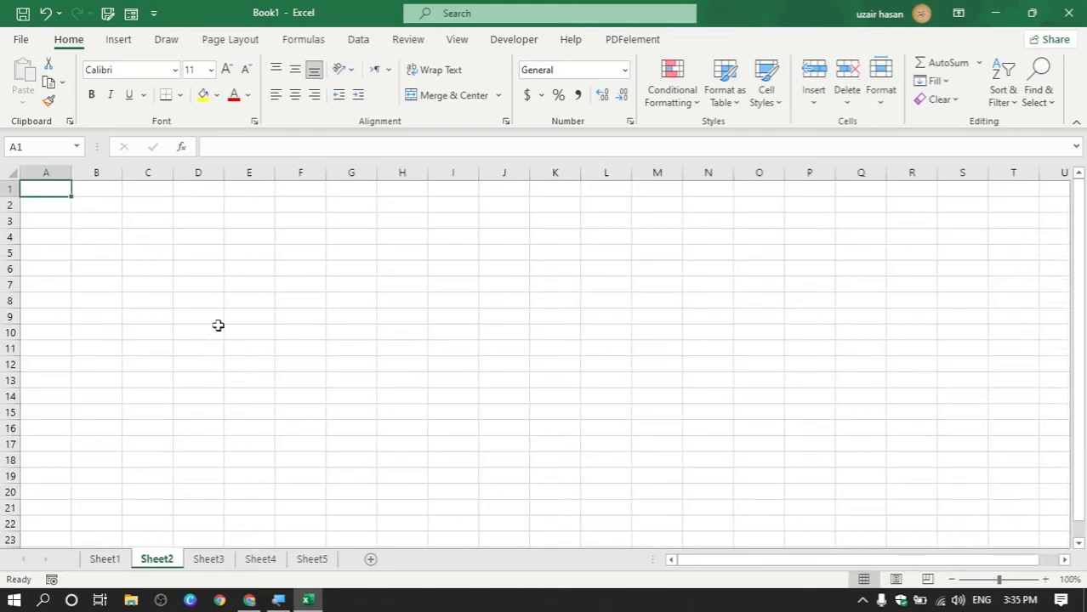
{"action": "scroll", "coordinate": [217, 323], "scroll_direction": "up", "scroll_amount": 6}
{"action": "scroll", "coordinate": [213, 331], "scroll_direction": "up", "scroll_amount": 7}
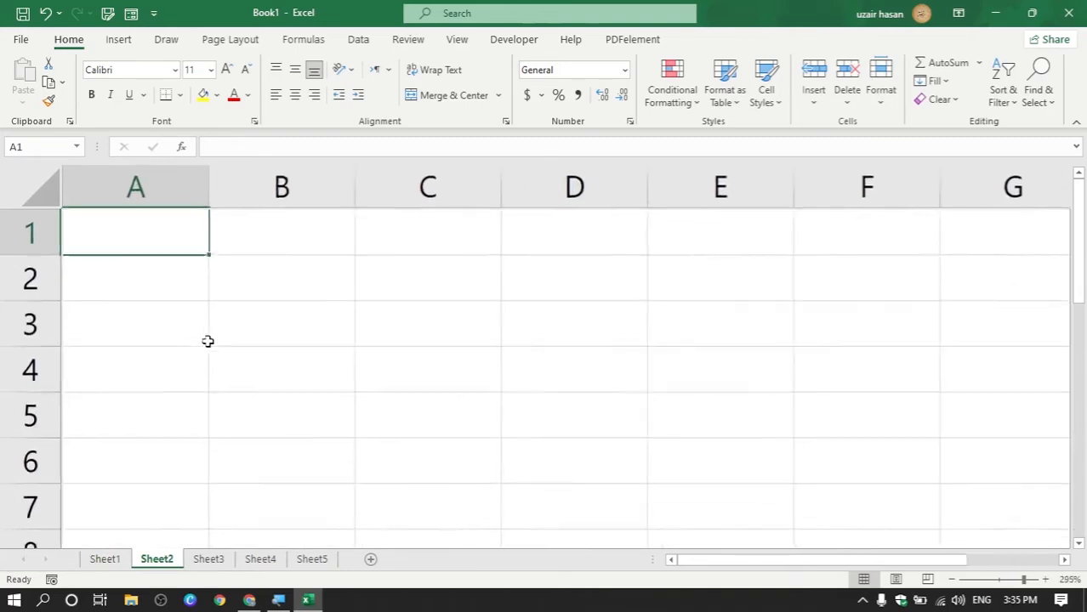
{"action": "left_click", "coordinate": [427, 331]}
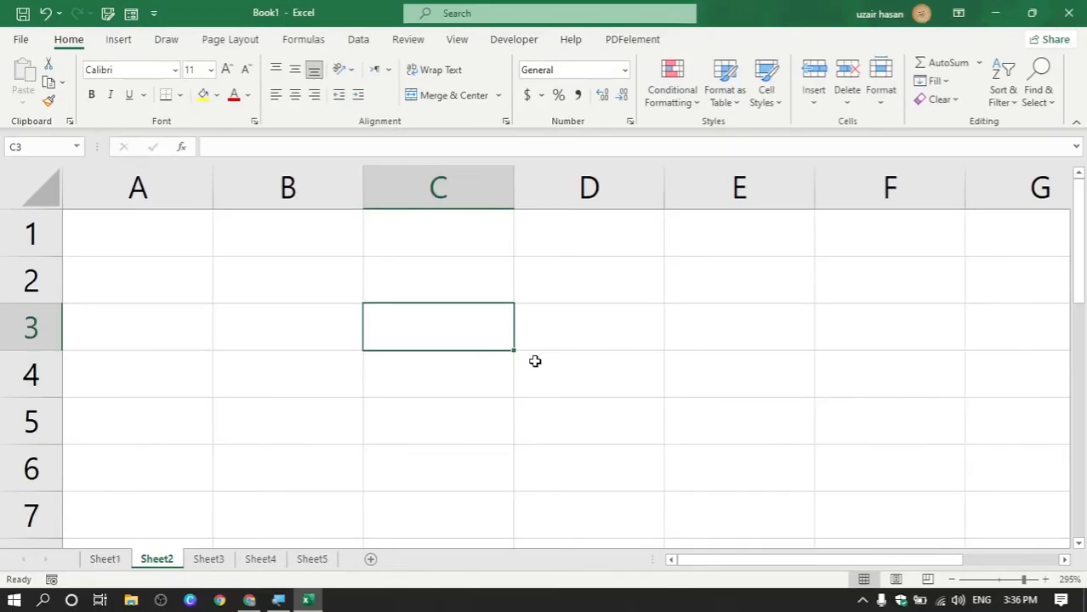
{"action": "scroll", "coordinate": [332, 286], "scroll_direction": "up", "scroll_amount": 3}
{"action": "left_click", "coordinate": [185, 258]}
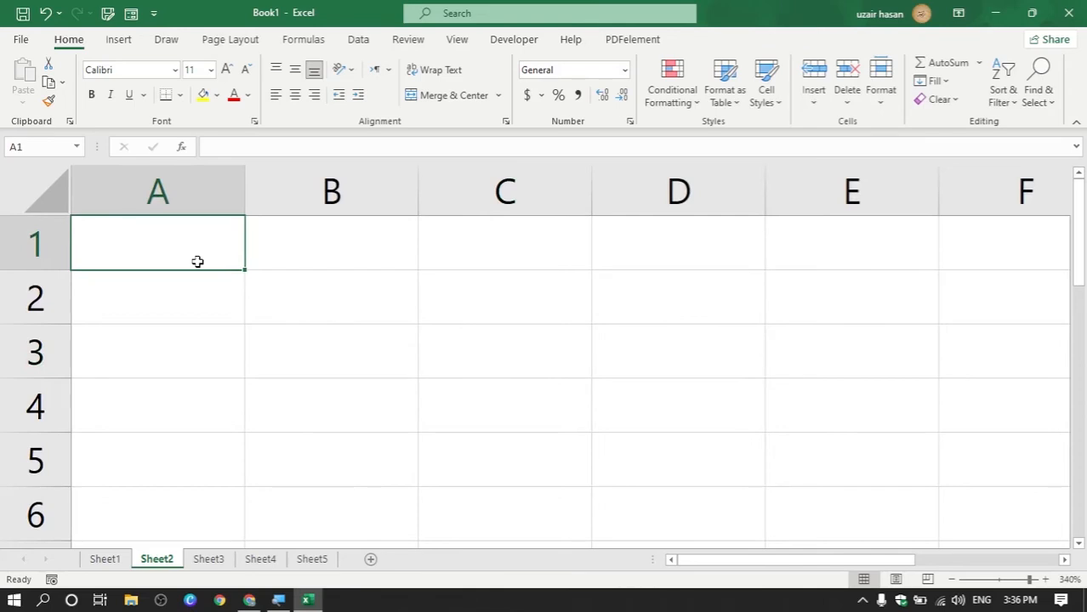
{"action": "type", "text": "Monda"}
{"action": "type", "text": "y"}
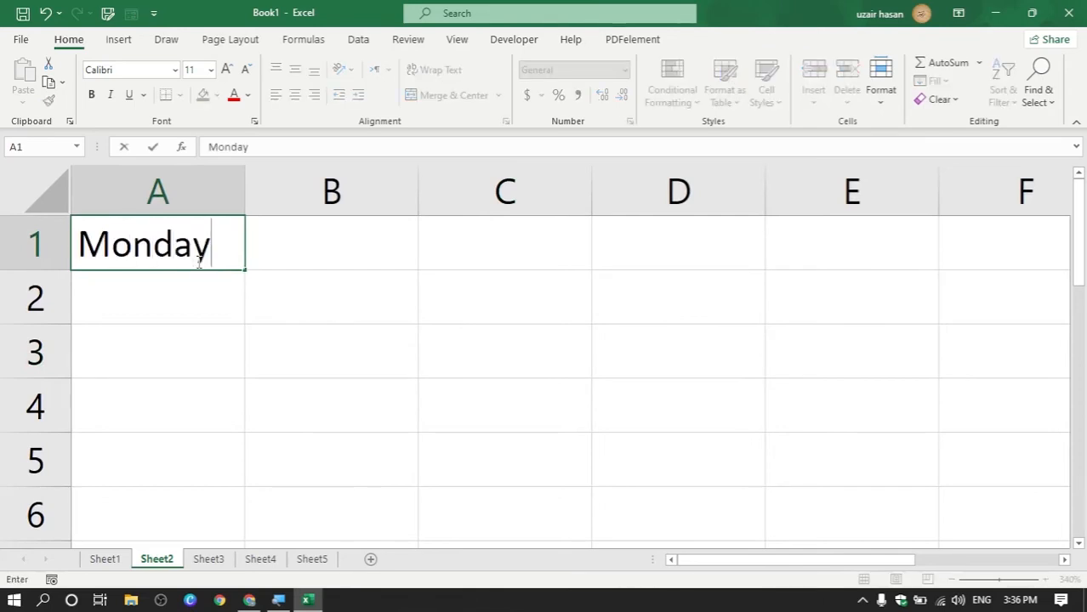
Step: Enter Mon in B1, March in C1 and Mar in D1
{"action": "left_click", "coordinate": [339, 251]}
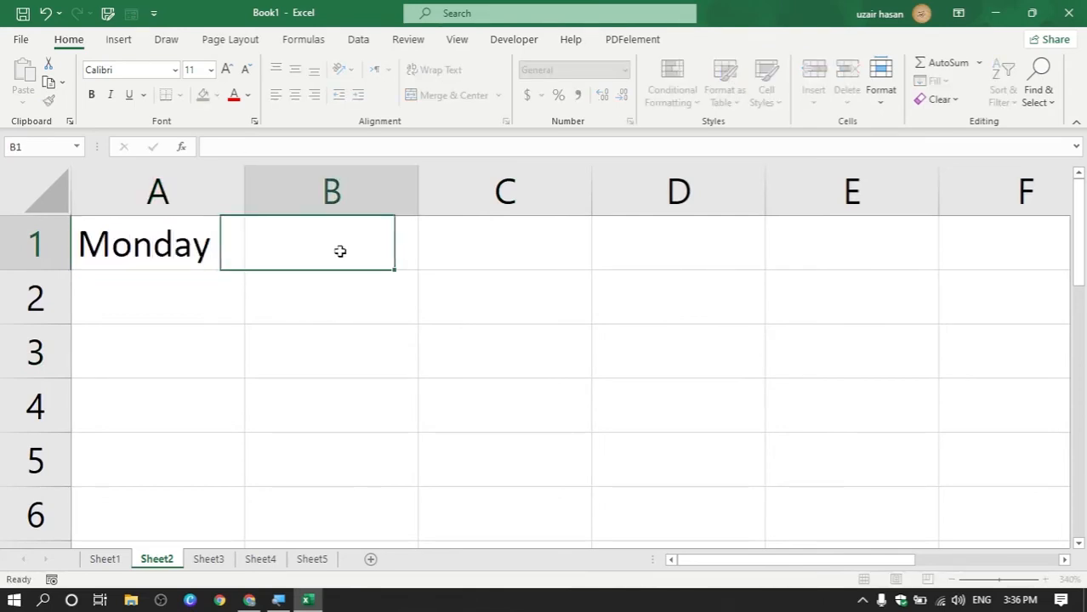
{"action": "type", "text": "Mon"}
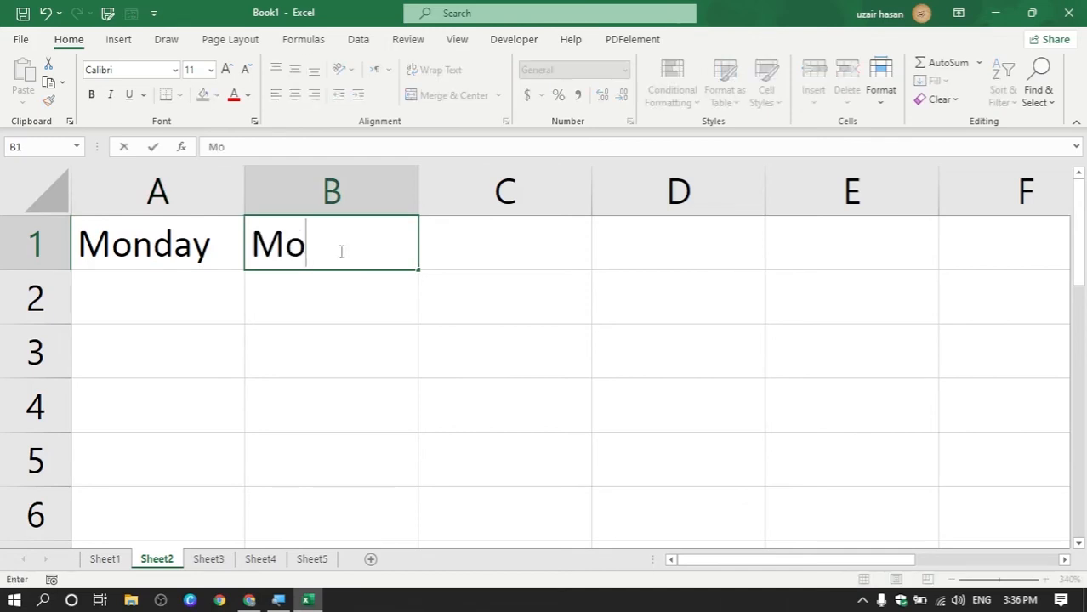
{"action": "left_click", "coordinate": [504, 246]}
{"action": "type", "text": "Mar"}
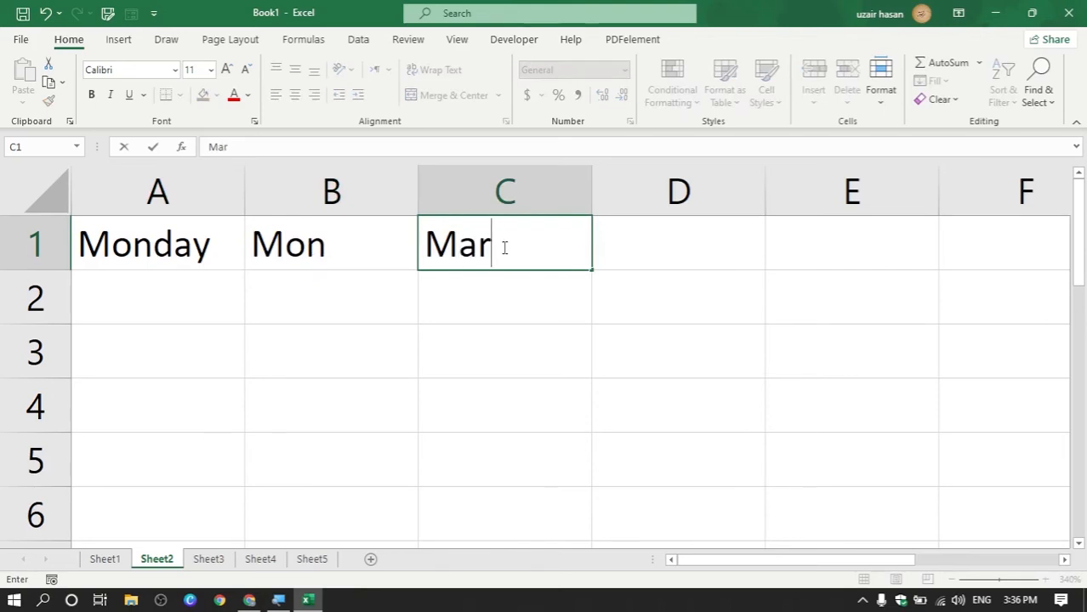
{"action": "type", "text": "ch"}
{"action": "left_click", "coordinate": [660, 247]}
{"action": "type", "text": "Mar"}
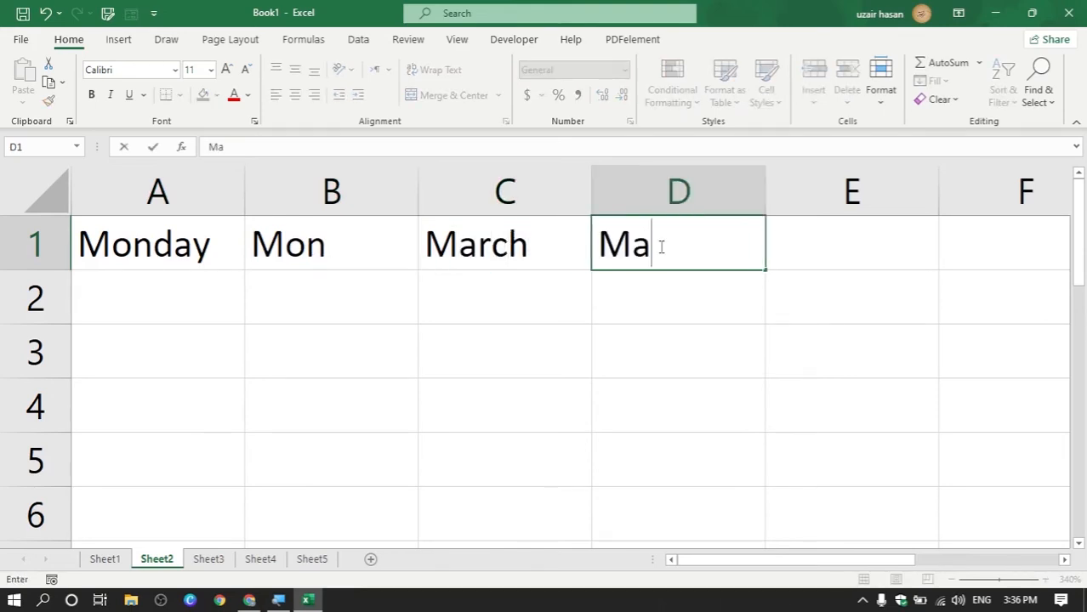
{"action": "left_click", "coordinate": [609, 334]}
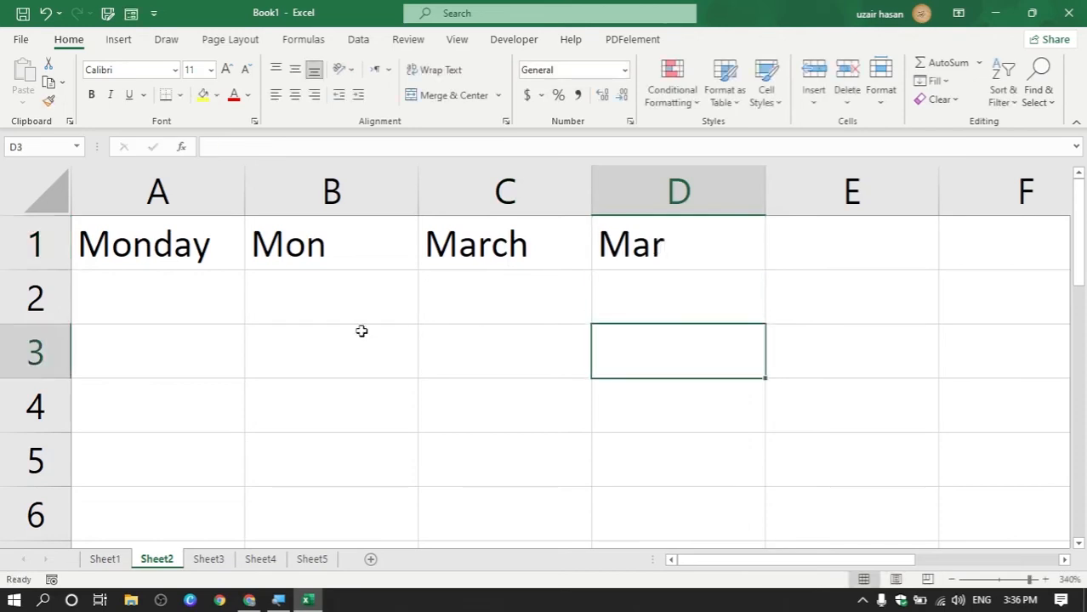
Step: Widen columns A, B and C slightly
{"action": "left_click_drag", "start_coordinate": [246, 202], "coordinate": [274, 201]}
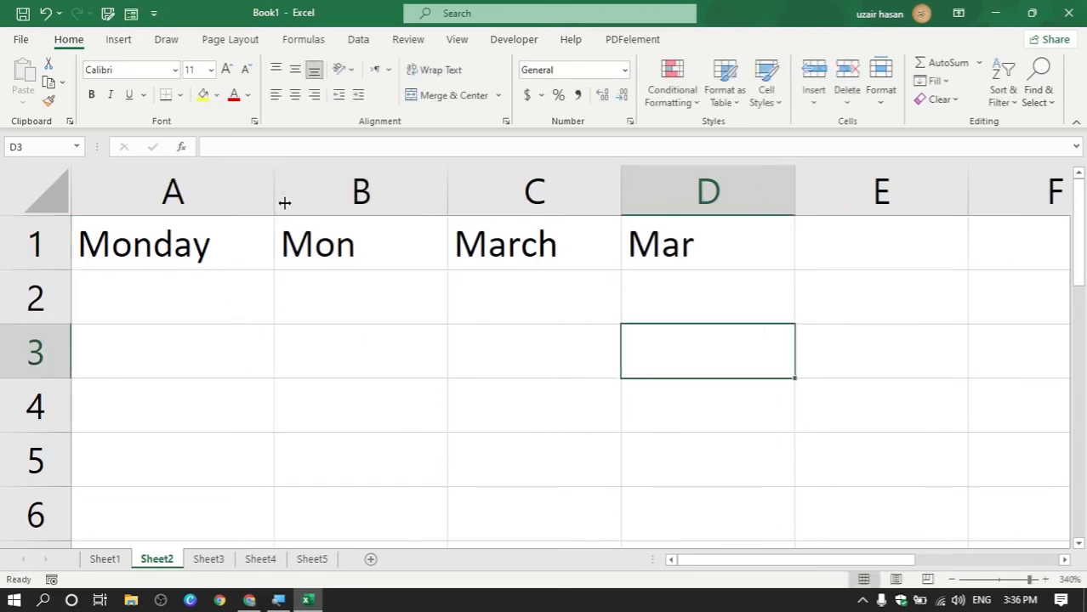
{"action": "left_click_drag", "start_coordinate": [446, 202], "coordinate": [463, 202]}
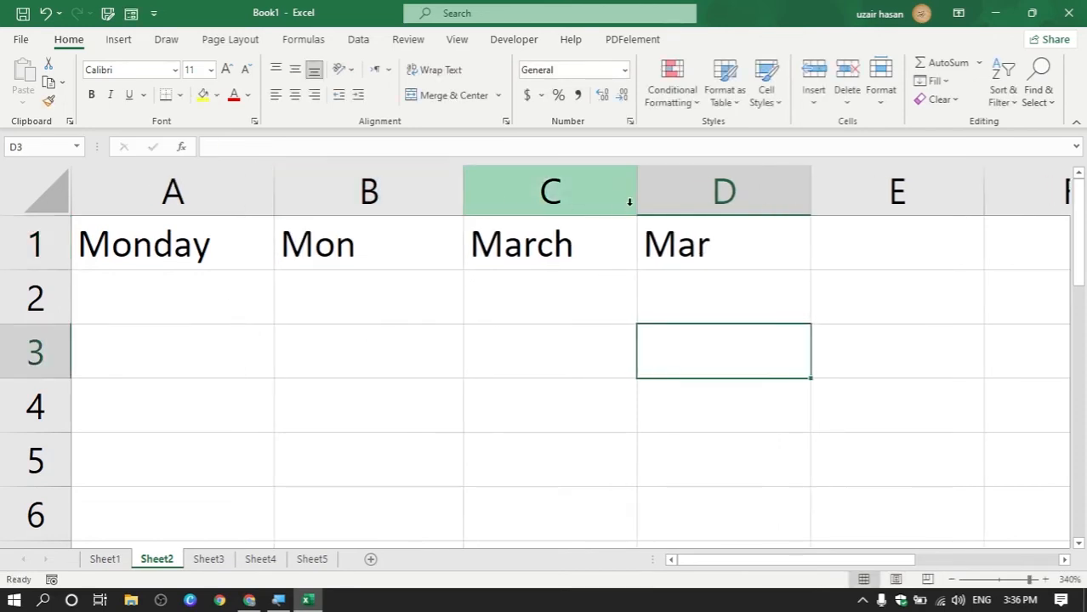
{"action": "left_click_drag", "start_coordinate": [636, 201], "coordinate": [674, 204]}
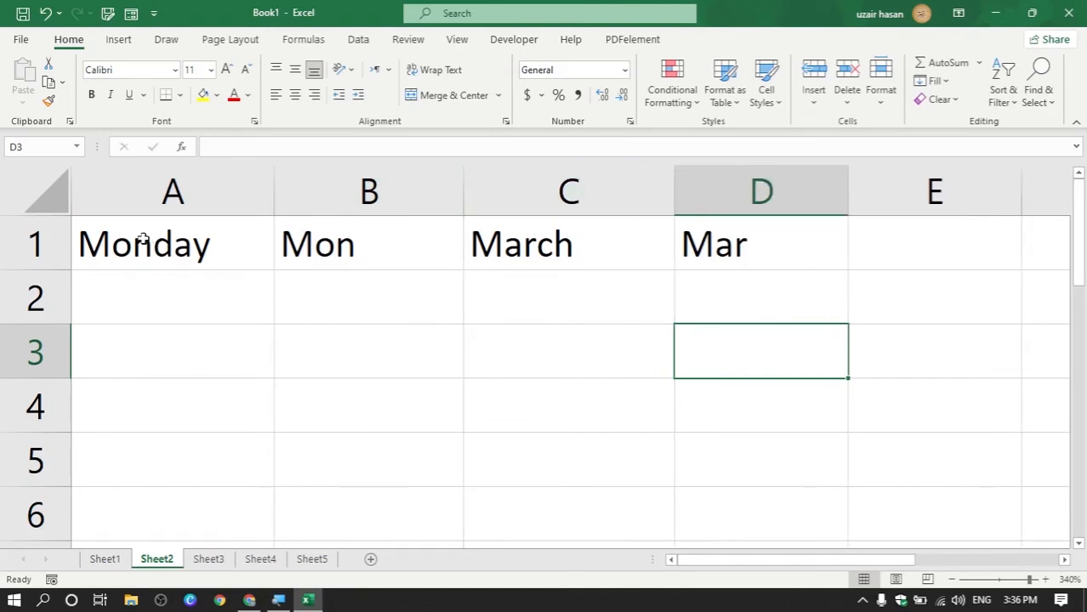
Step: Autofill the weekday series from Monday in A1 down to cell A7
{"action": "left_click", "coordinate": [112, 238]}
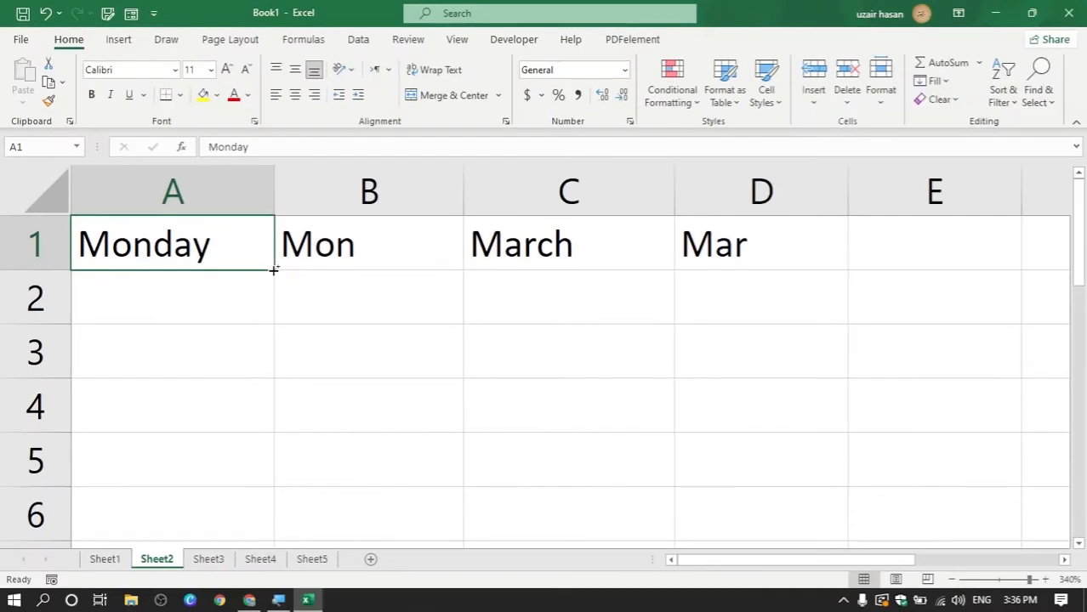
{"action": "scroll", "coordinate": [274, 271], "scroll_direction": "down", "scroll_amount": 5}
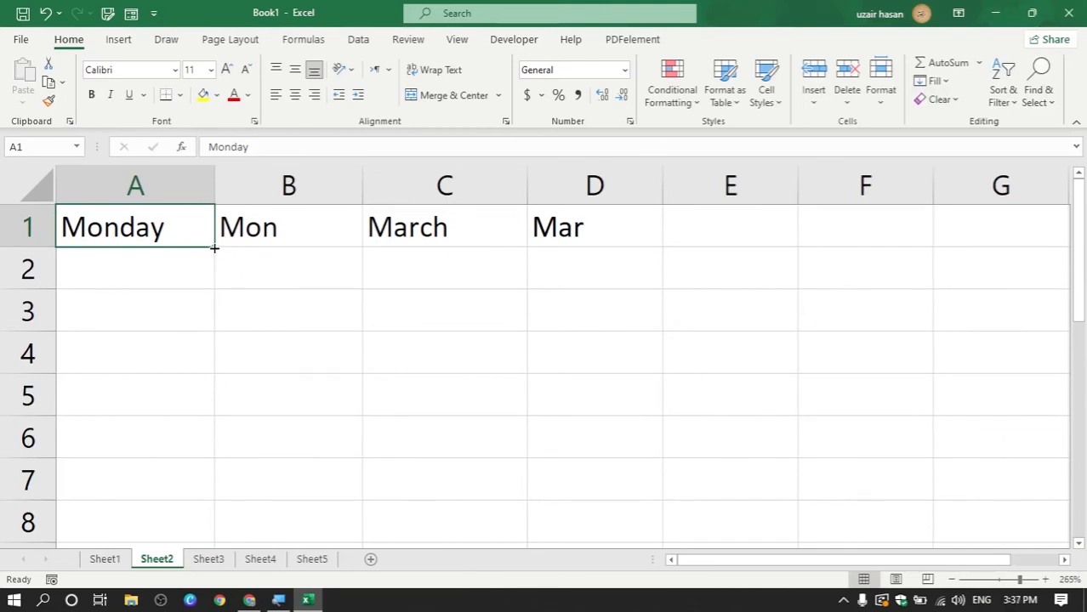
{"action": "left_click_drag", "start_coordinate": [214, 248], "coordinate": [201, 491]}
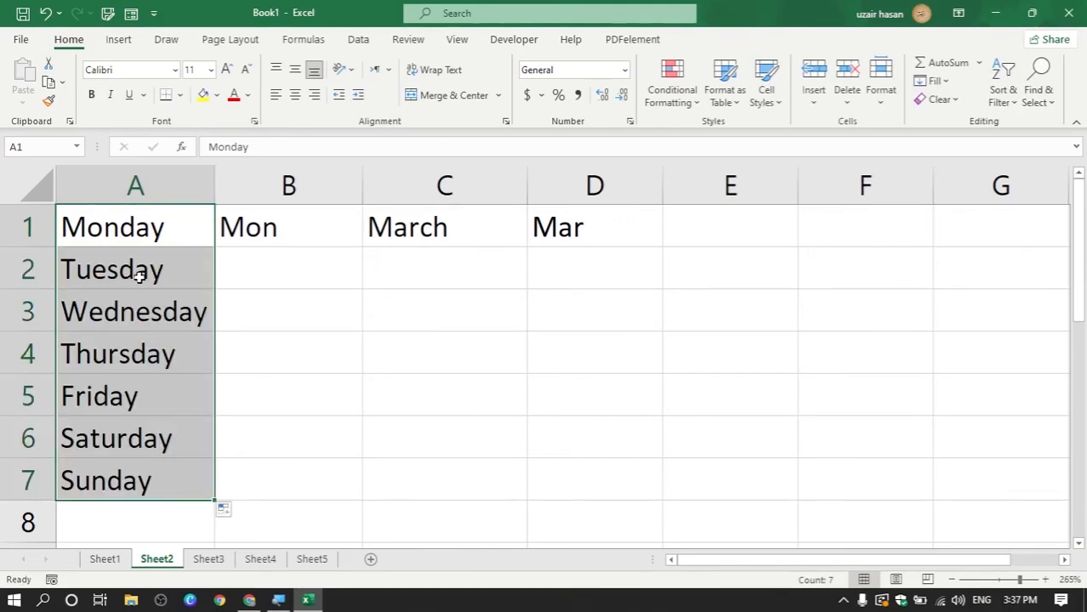
Step: Go through the filled weekday cells from A1 to A7 one by one to check the series
{"action": "left_click", "coordinate": [137, 240]}
{"action": "left_click", "coordinate": [134, 265]}
{"action": "left_click", "coordinate": [138, 312]}
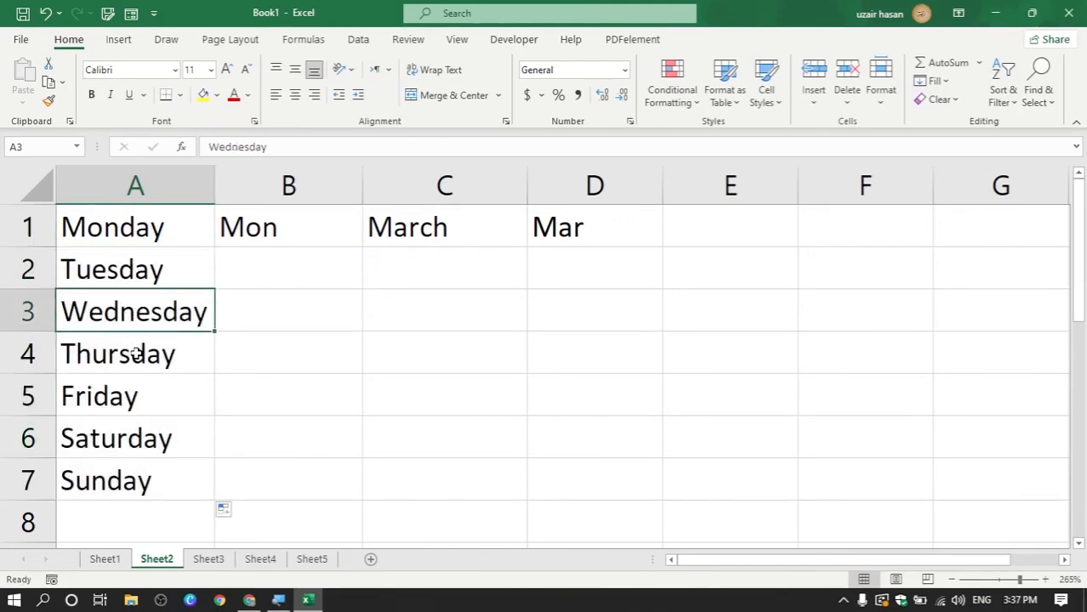
{"action": "left_click", "coordinate": [138, 353]}
{"action": "left_click", "coordinate": [133, 395]}
{"action": "left_click", "coordinate": [134, 441]}
{"action": "left_click", "coordinate": [136, 479]}
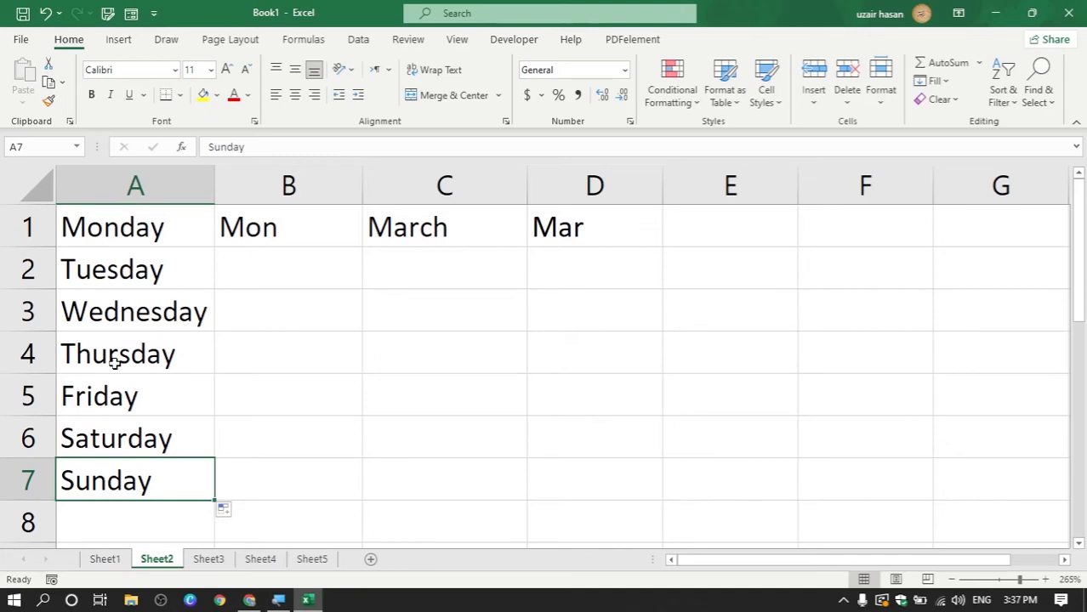
Step: Autofill the short weekday series from Mon in B1 and the month series from March in C1 and Mar in D1 down to row 7
{"action": "left_click", "coordinate": [295, 229]}
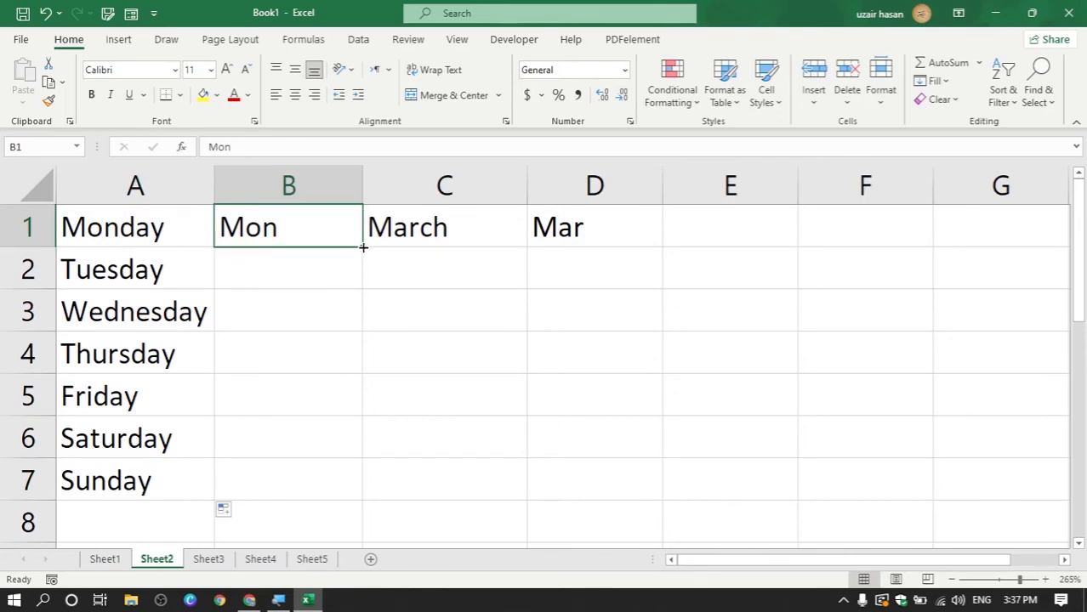
{"action": "left_click_drag", "start_coordinate": [363, 247], "coordinate": [359, 501]}
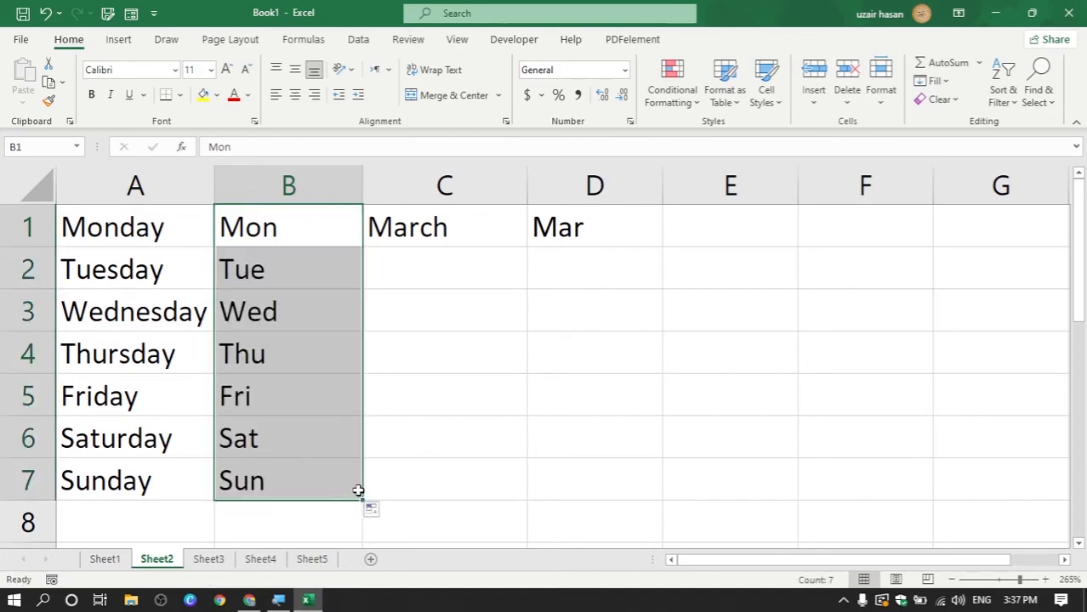
{"action": "left_click", "coordinate": [482, 229]}
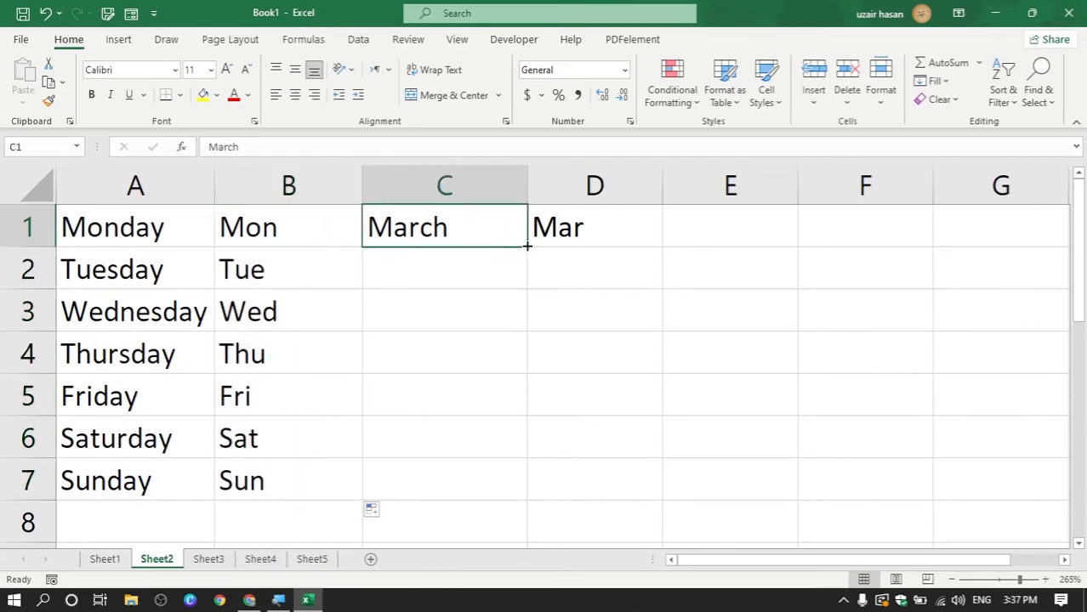
{"action": "left_click_drag", "start_coordinate": [527, 246], "coordinate": [502, 496]}
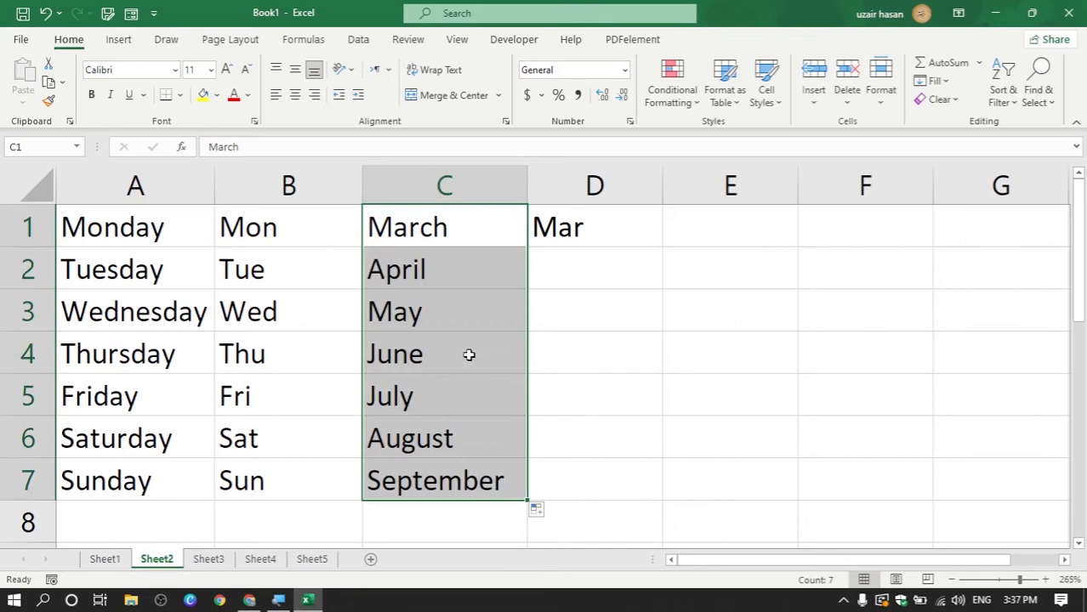
{"action": "left_click", "coordinate": [609, 232]}
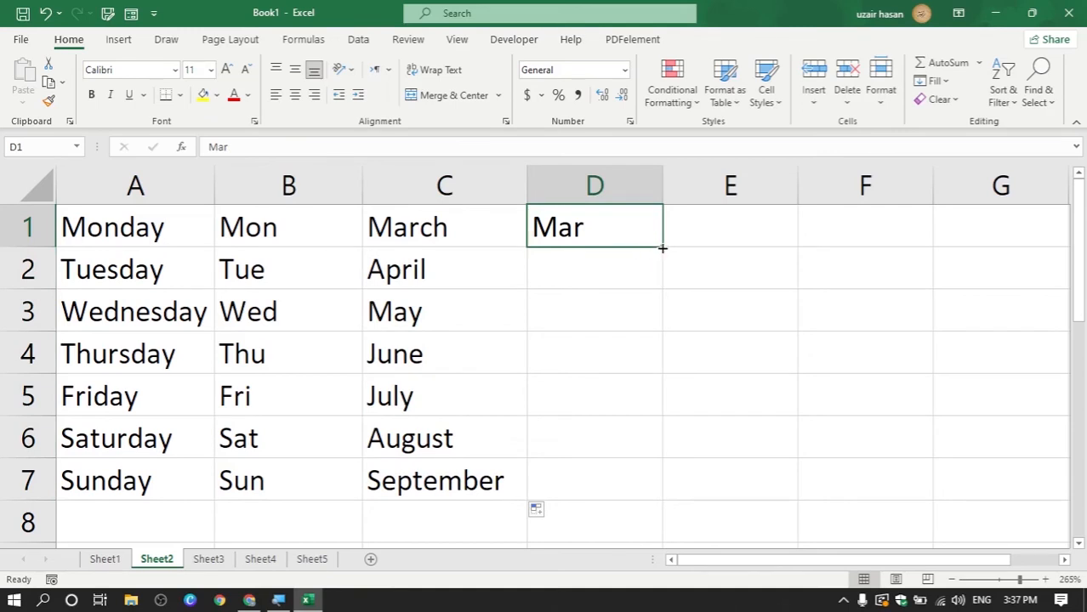
{"action": "left_click_drag", "start_coordinate": [661, 247], "coordinate": [648, 498]}
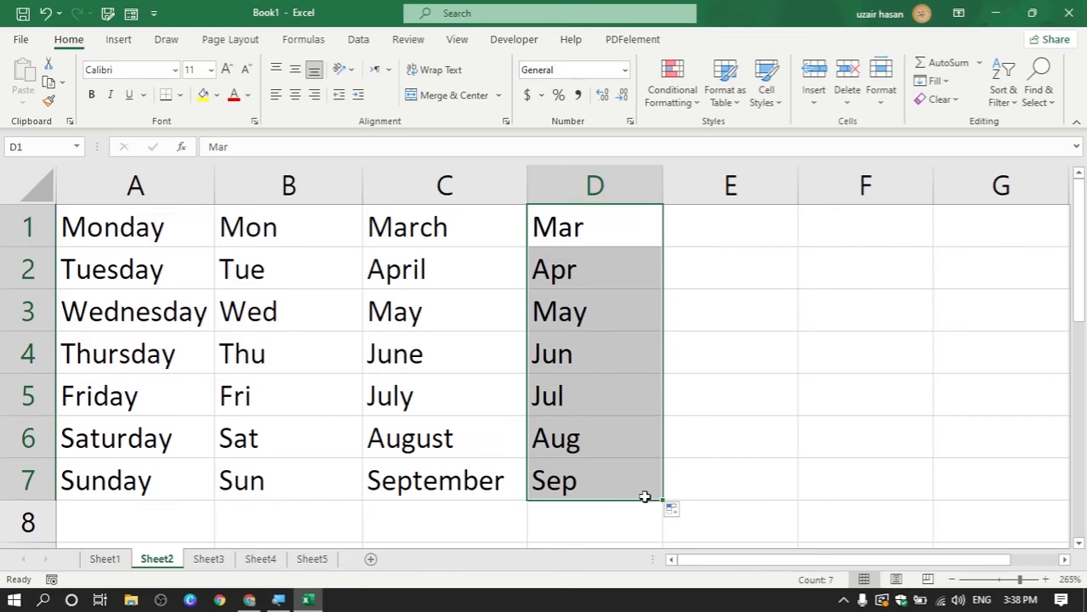
{"action": "left_click", "coordinate": [635, 227]}
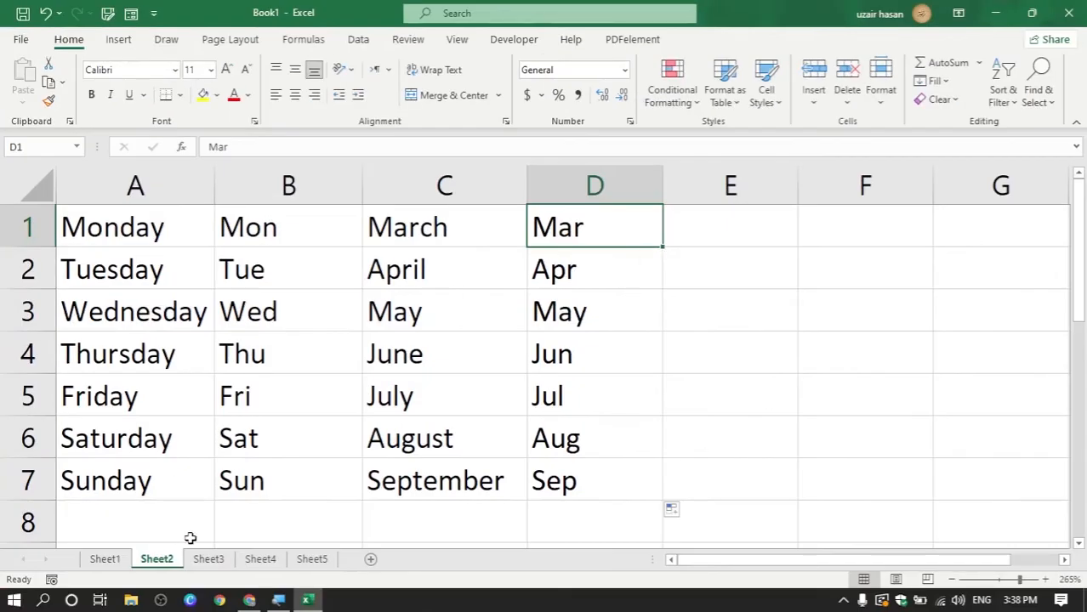
Step: Switch to Sheet3 and enter 1 in cell B1
{"action": "left_click", "coordinate": [209, 558]}
{"action": "scroll", "coordinate": [216, 372], "scroll_direction": "up", "scroll_amount": 13, "text": "ctrl"}
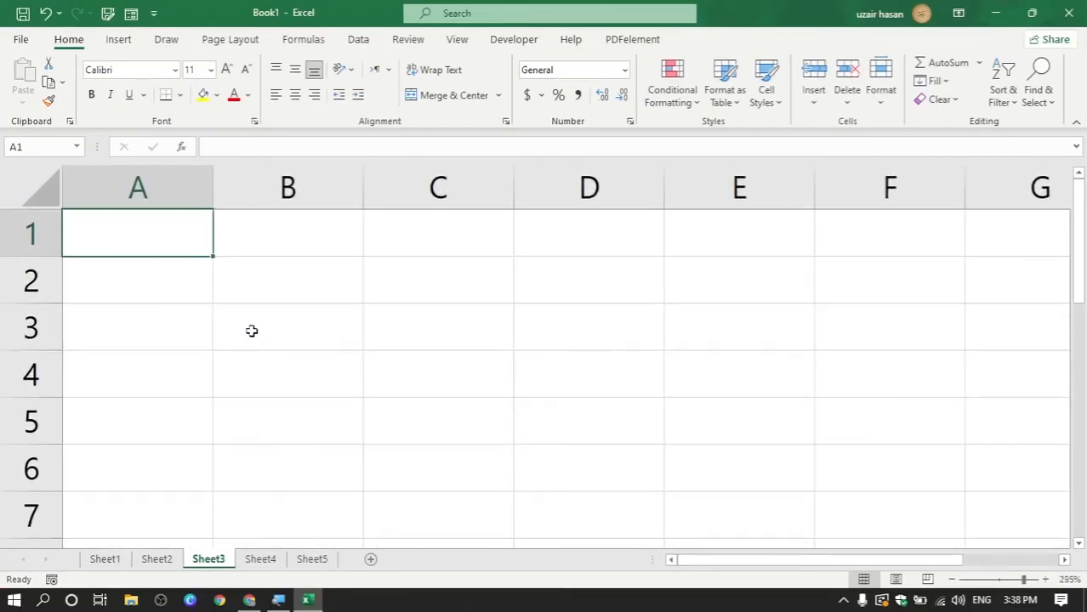
{"action": "left_click", "coordinate": [312, 245]}
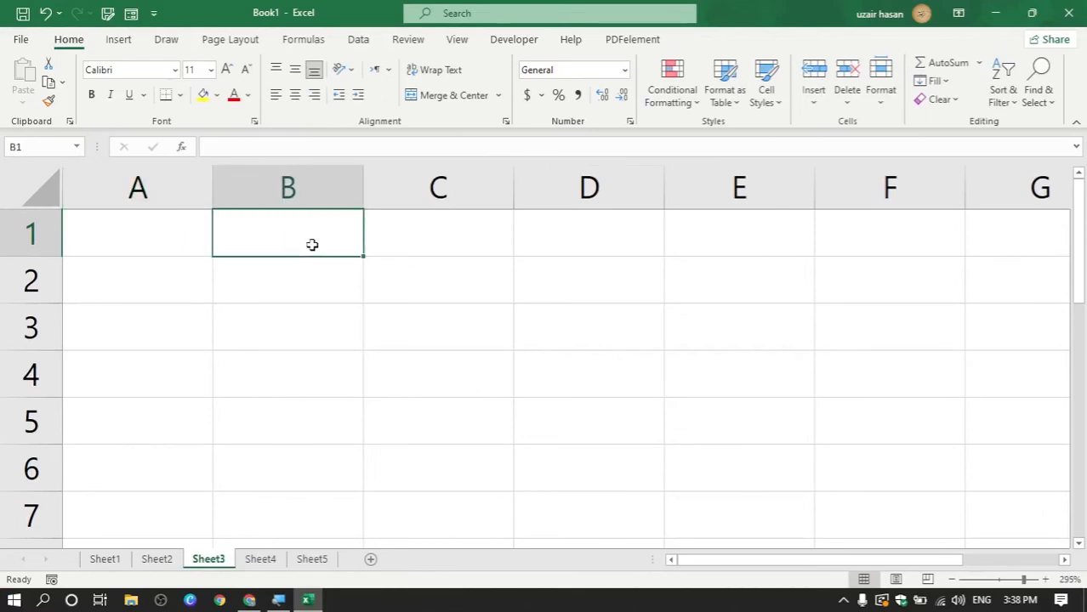
{"action": "type", "text": "1"}
{"action": "left_click", "coordinate": [388, 282]}
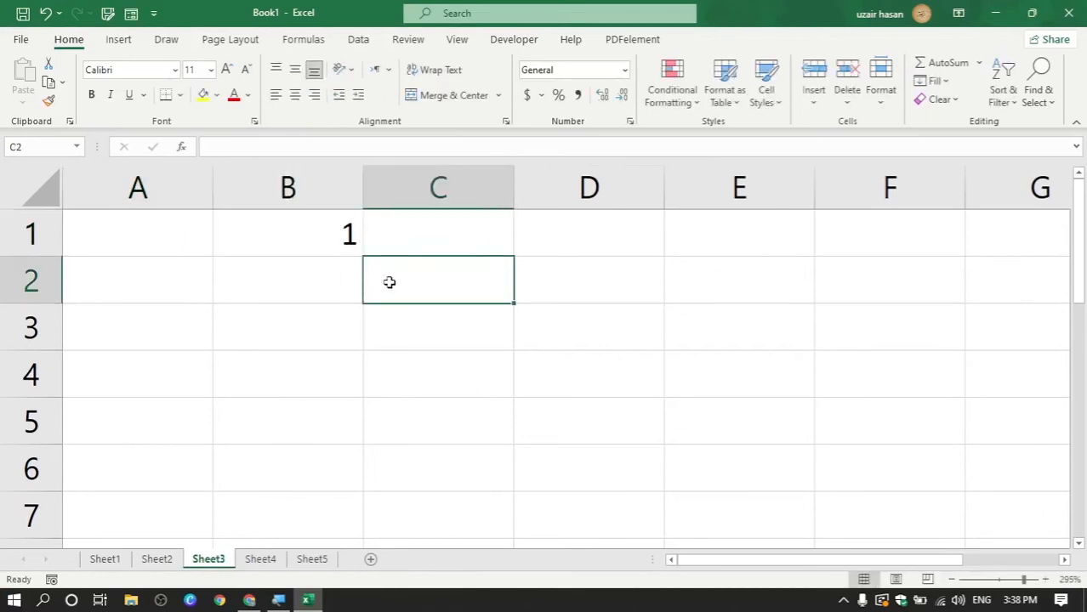
Step: Fill the 1 from B1 down to B6 as plain copies, and clear the copied values in B2:B6
{"action": "left_click", "coordinate": [327, 237]}
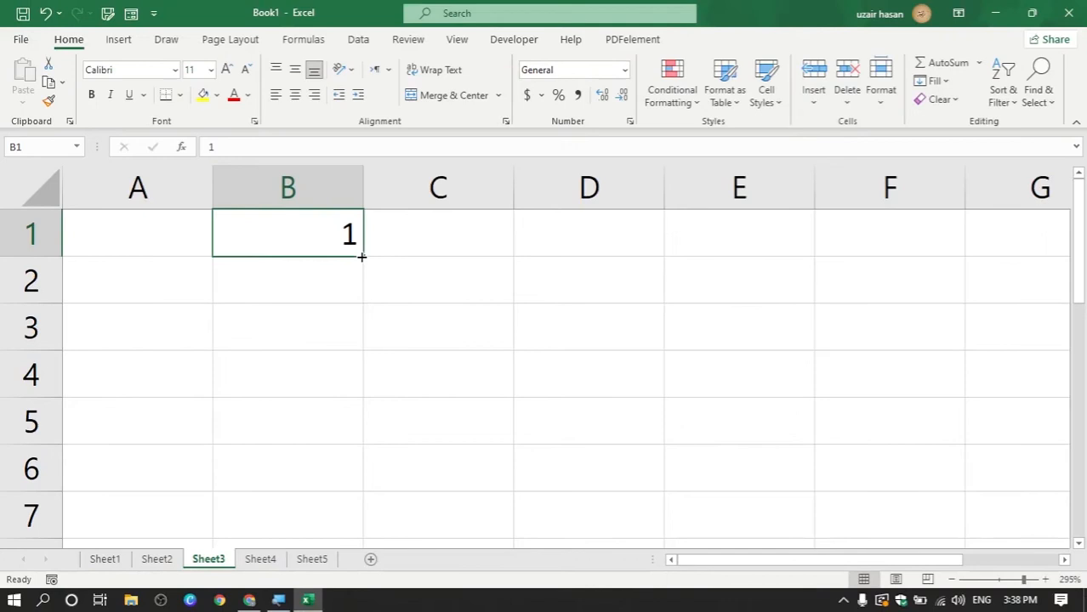
{"action": "left_click_drag", "start_coordinate": [362, 257], "coordinate": [356, 476]}
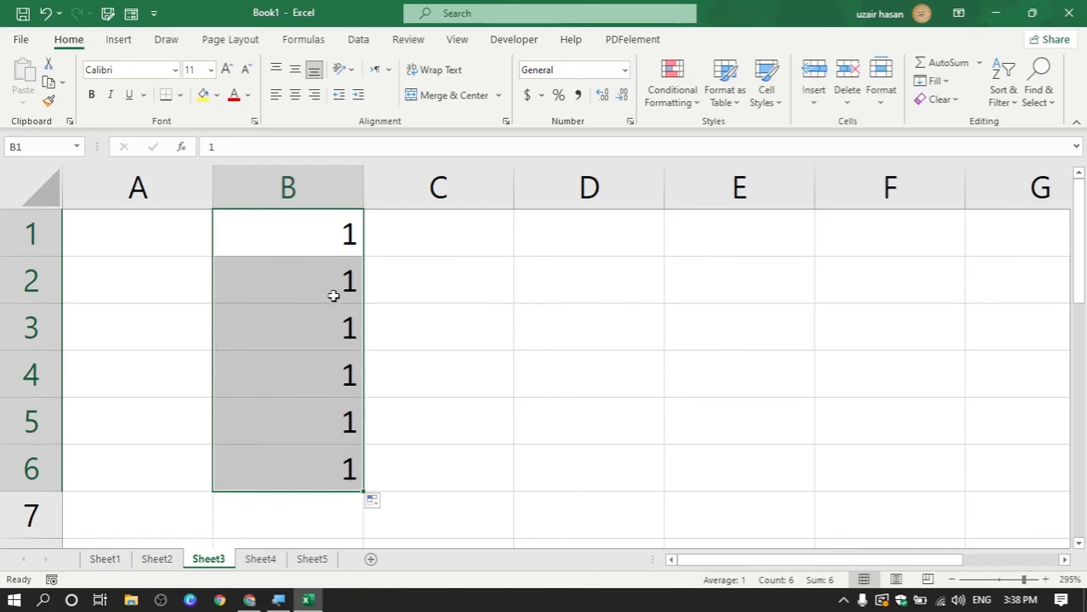
{"action": "left_click_drag", "start_coordinate": [333, 293], "coordinate": [334, 469]}
{"action": "key", "text": "Delete"}
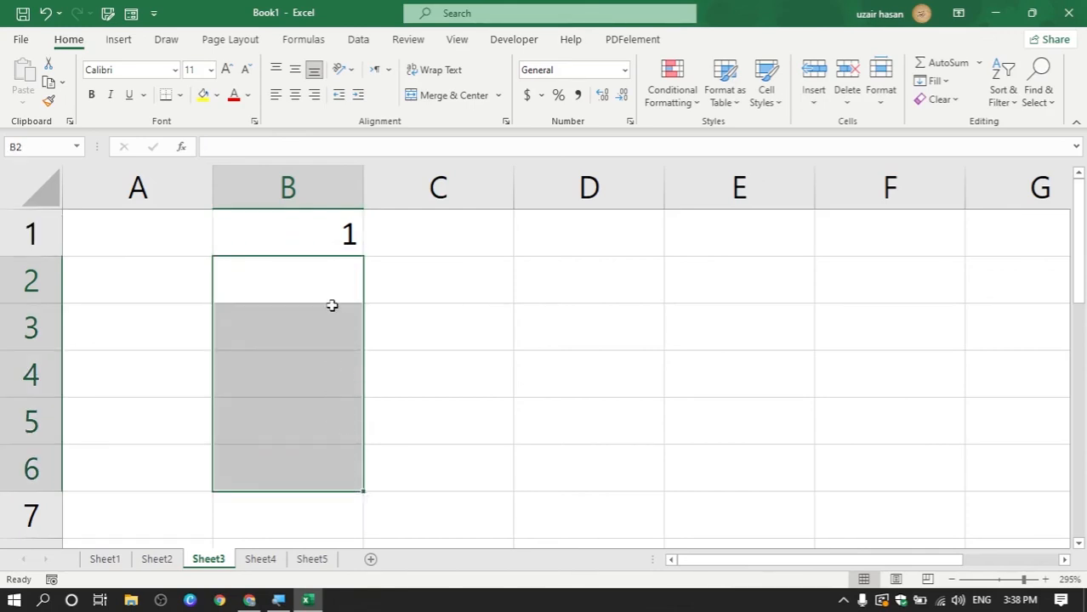
Step: Fill B1 down to B6 as a number series increasing by one, from 1 to 6
{"action": "left_click", "coordinate": [331, 239]}
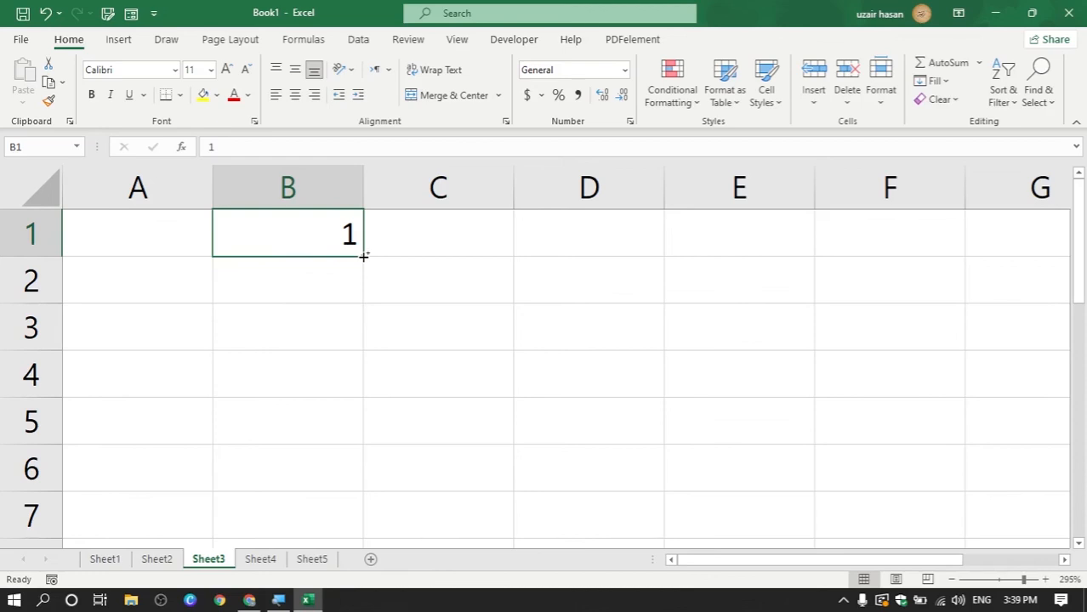
{"action": "left_click_drag", "start_coordinate": [363, 256], "coordinate": [348, 484]}
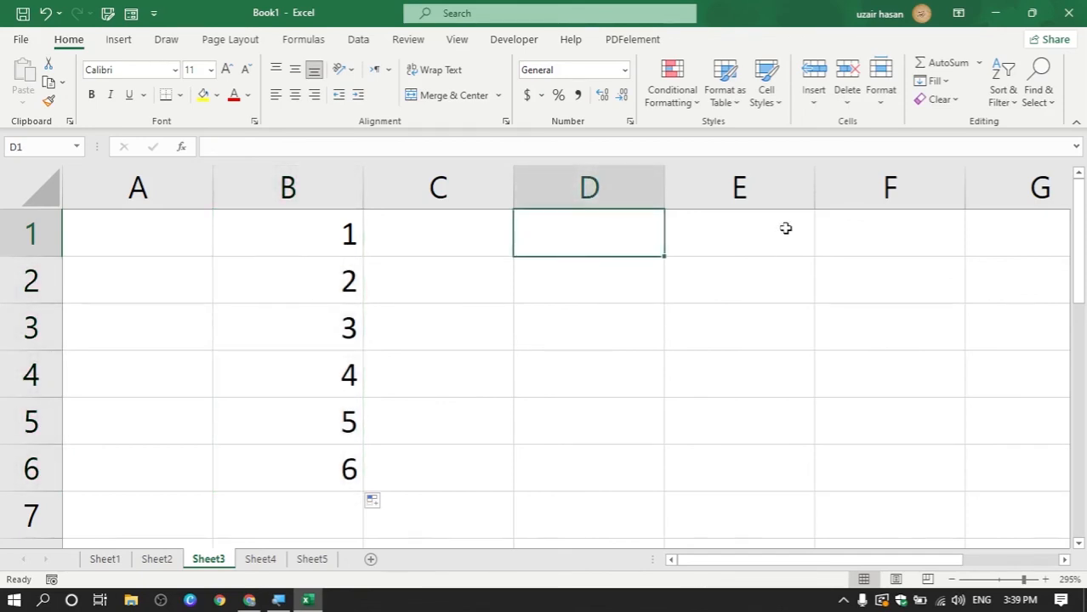
Step: Widen column D and enter the date 25-Feb-2022 in cell D1
{"action": "left_click_drag", "start_coordinate": [669, 183], "coordinate": [717, 185]}
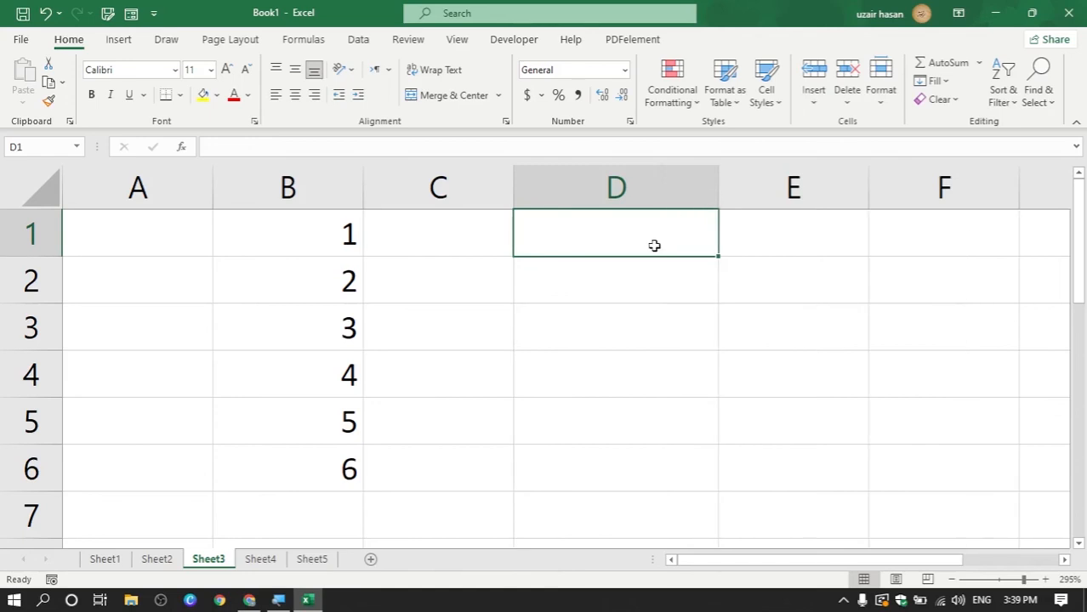
{"action": "type", "text": "25-"}
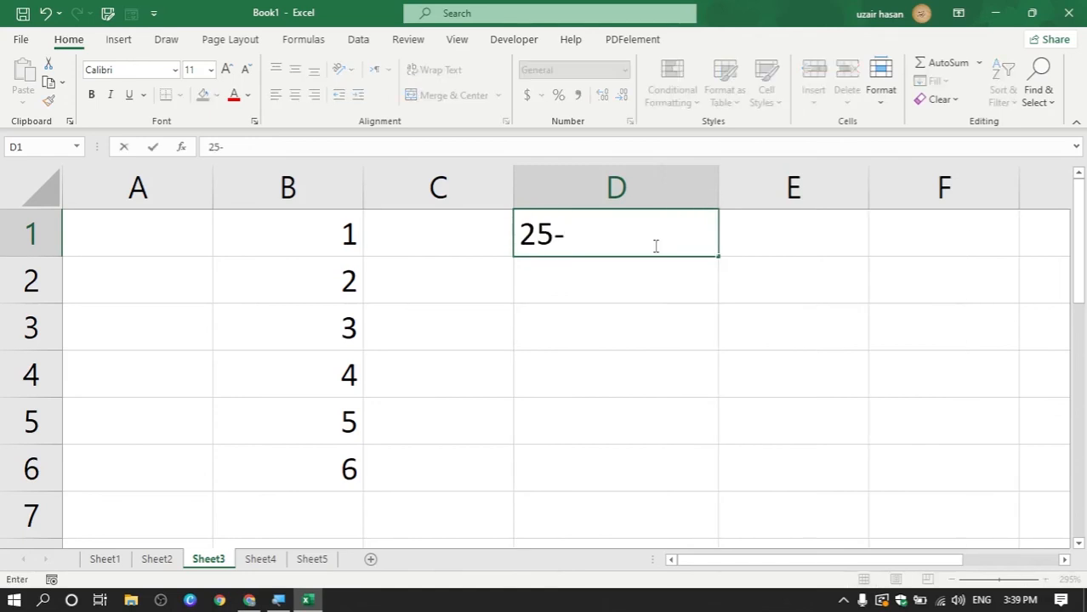
{"action": "type", "text": "Feb"}
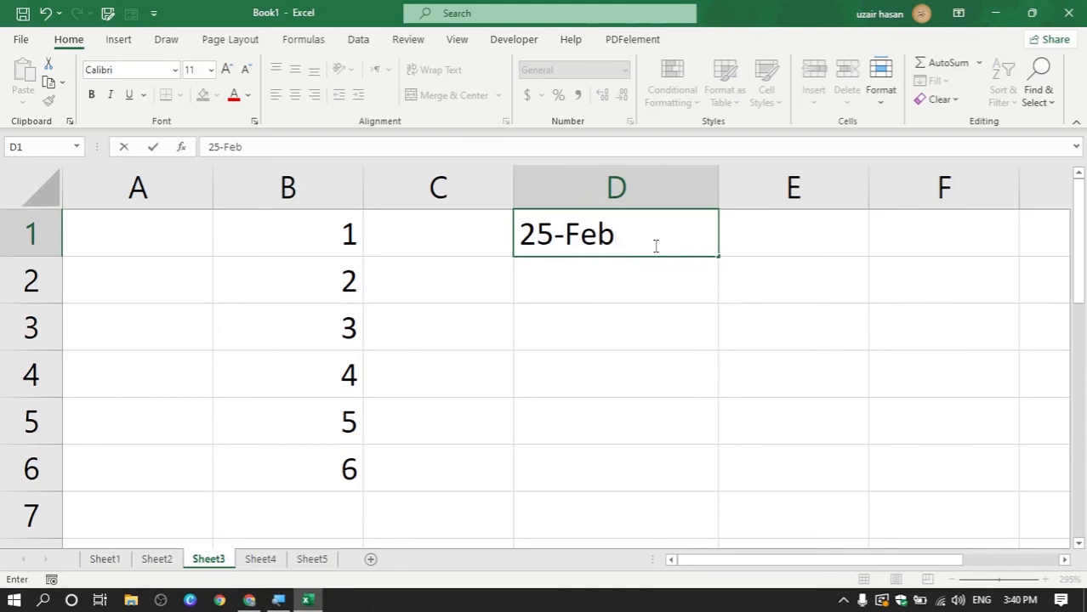
{"action": "type", "text": "-2022"}
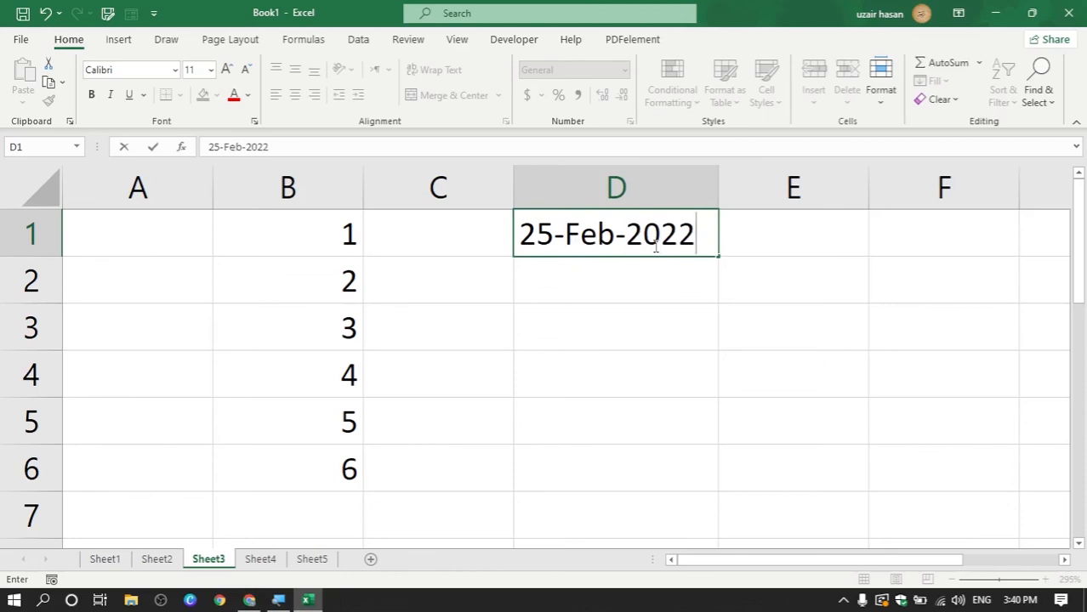
{"action": "key", "text": "Return"}
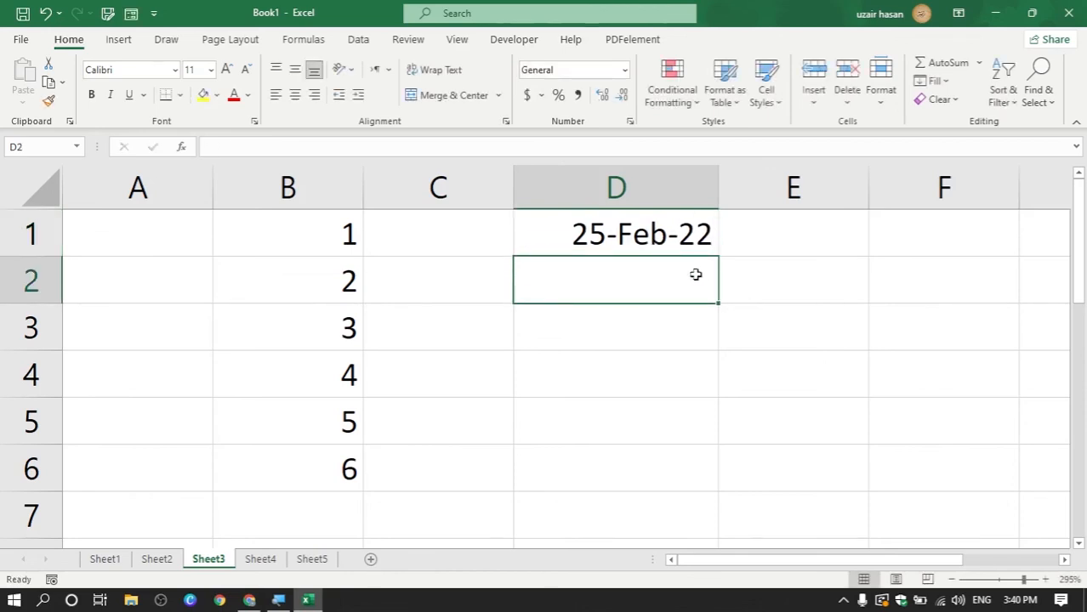
Step: Autofill the daily date series from D1 down to D6 and check the filled dates one by one
{"action": "left_click", "coordinate": [685, 236]}
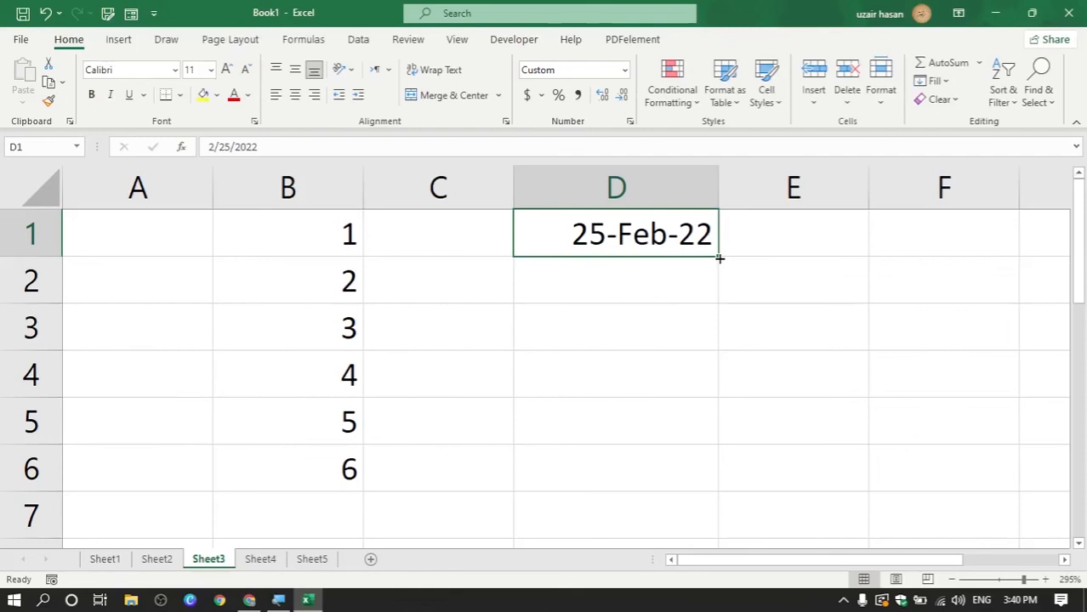
{"action": "left_click_drag", "start_coordinate": [719, 258], "coordinate": [713, 477]}
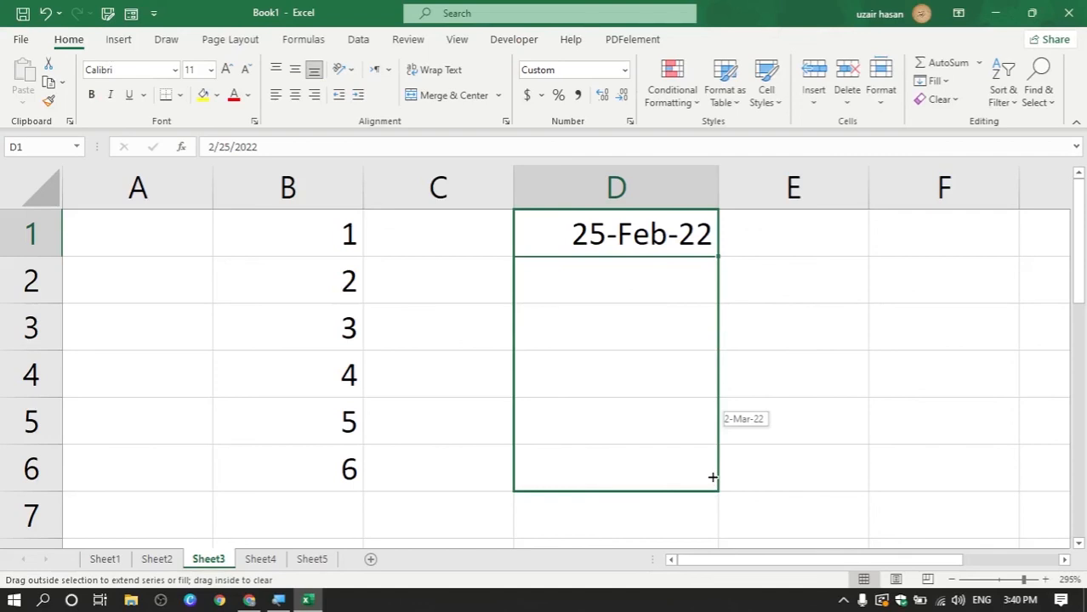
{"action": "left_click_drag", "start_coordinate": [713, 477], "coordinate": [713, 478]}
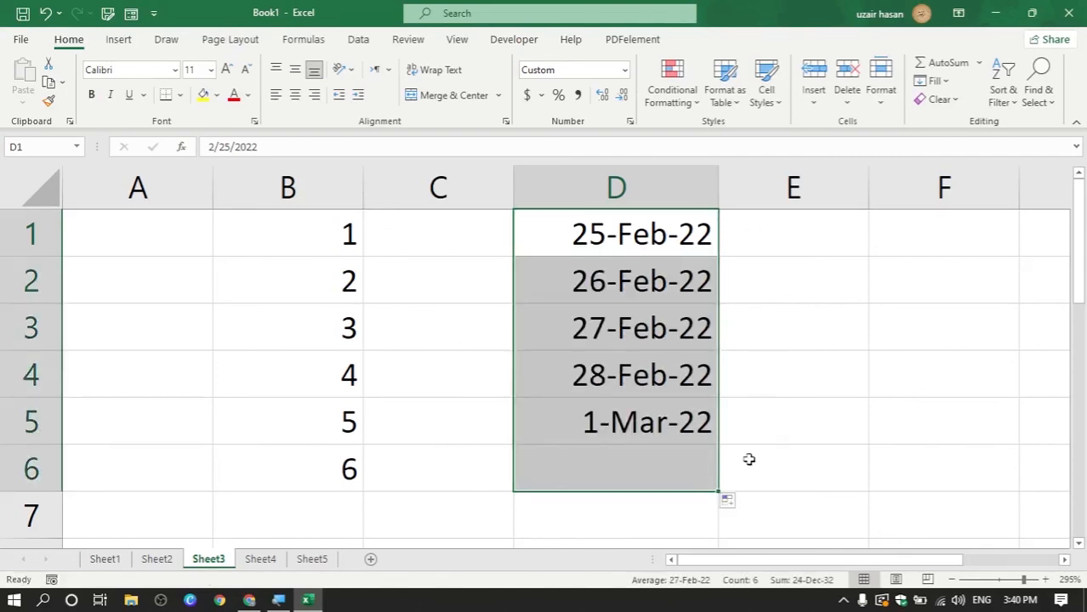
{"action": "left_click", "coordinate": [686, 283]}
{"action": "left_click", "coordinate": [697, 323]}
{"action": "left_click", "coordinate": [686, 364]}
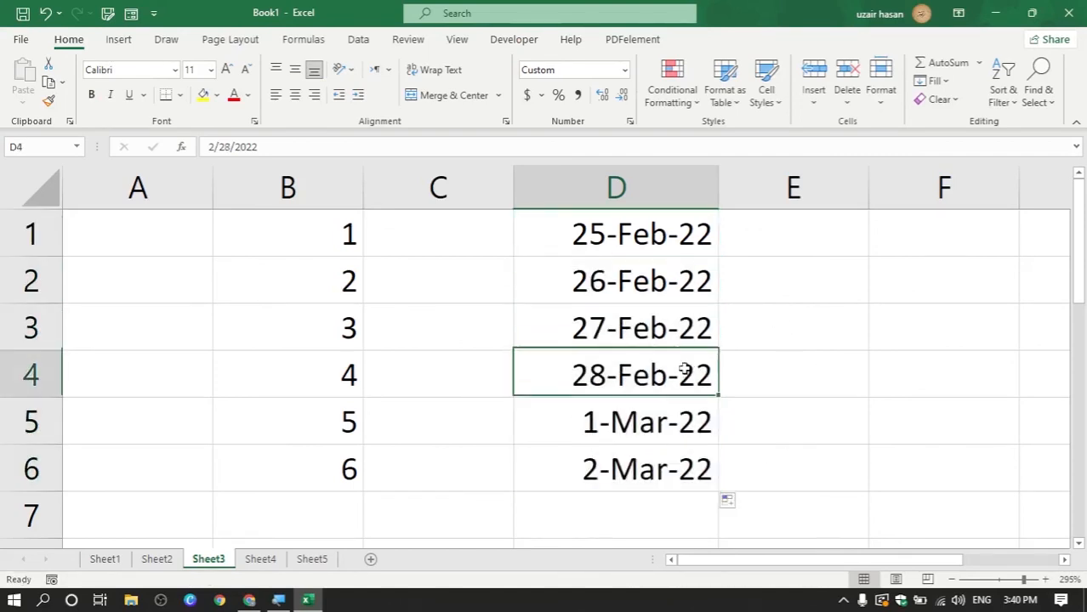
{"action": "left_click", "coordinate": [672, 418]}
{"action": "left_click", "coordinate": [672, 472]}
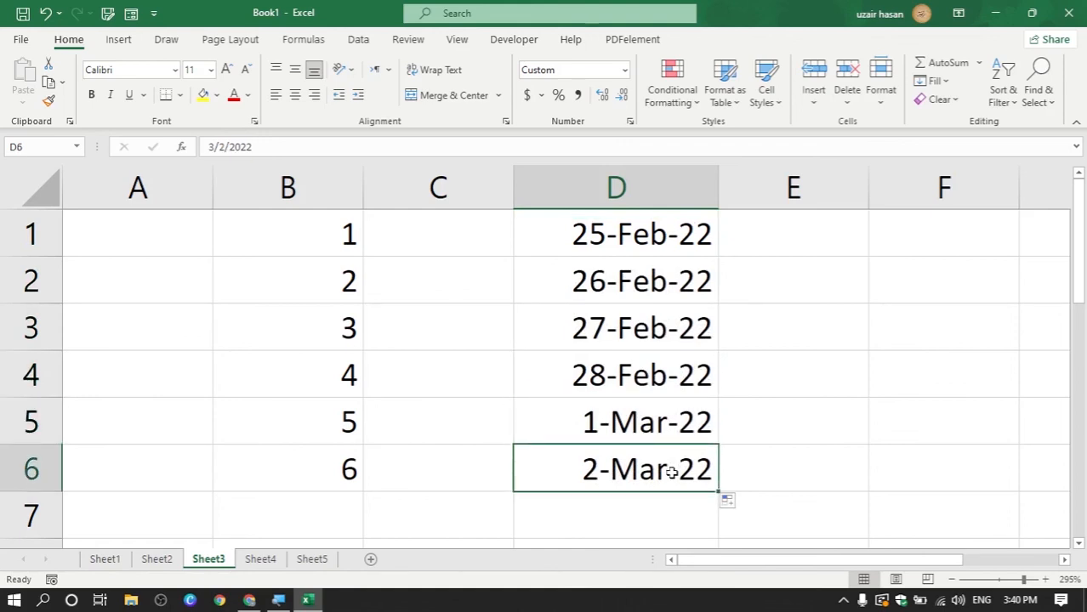